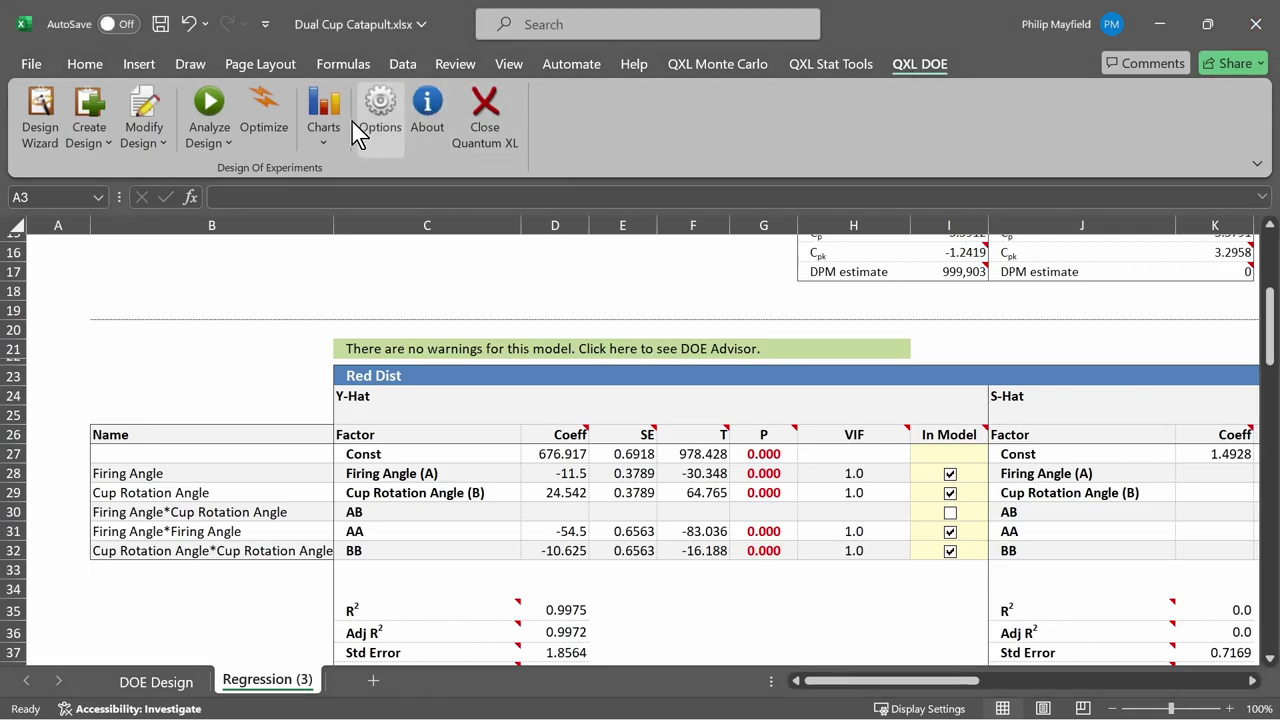
Step: Start a Pareto Regression Coefficients chart from the DOE Charts list
click(321, 141)
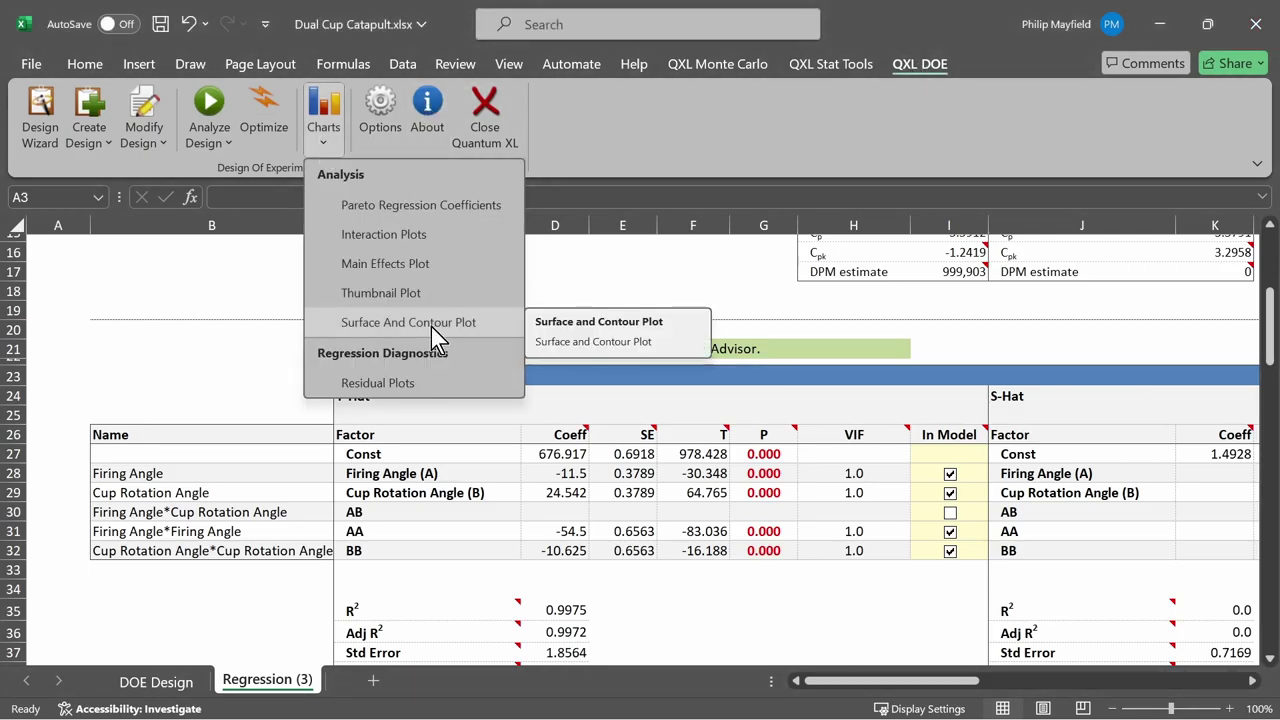
click(660, 290)
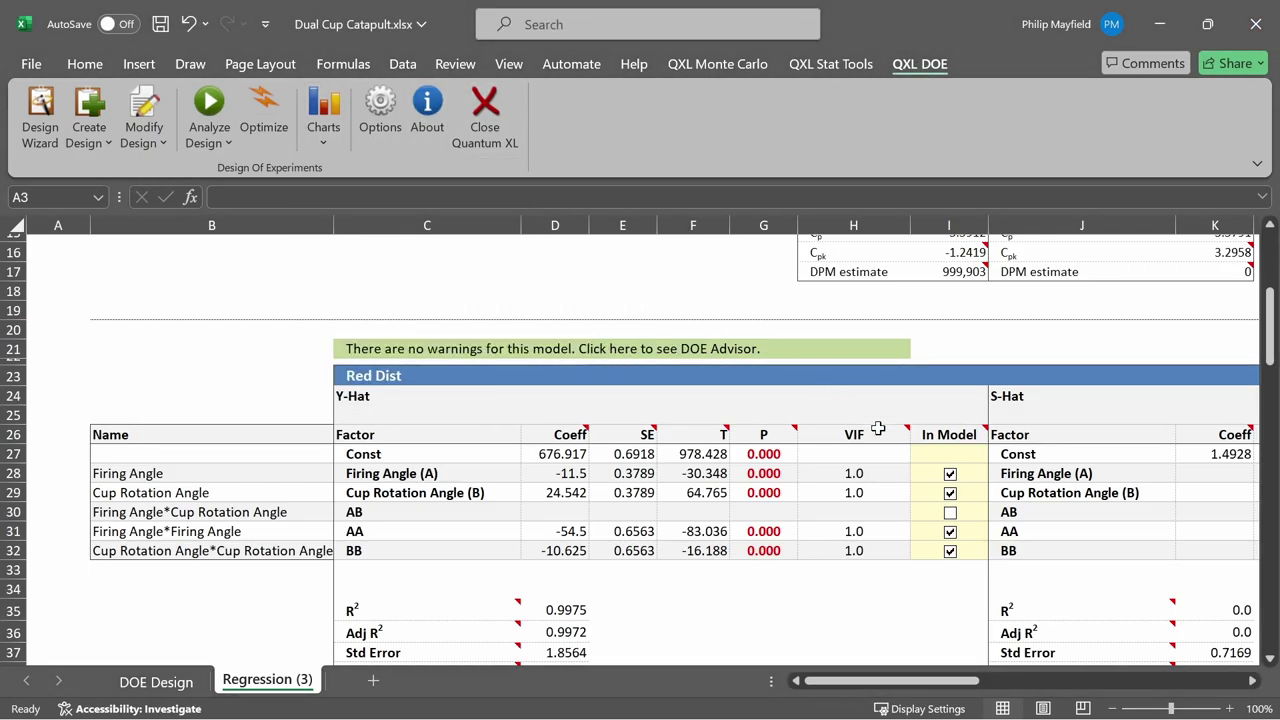
mouse_move(878, 429)
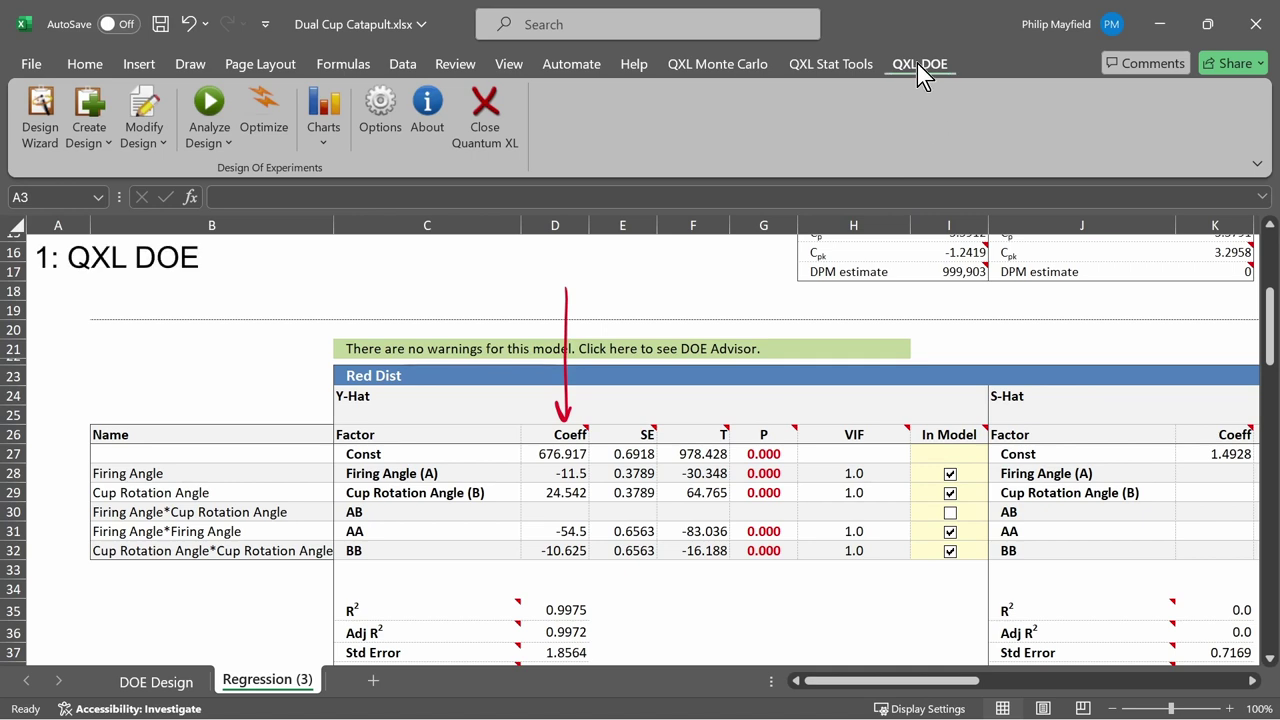
click(323, 140)
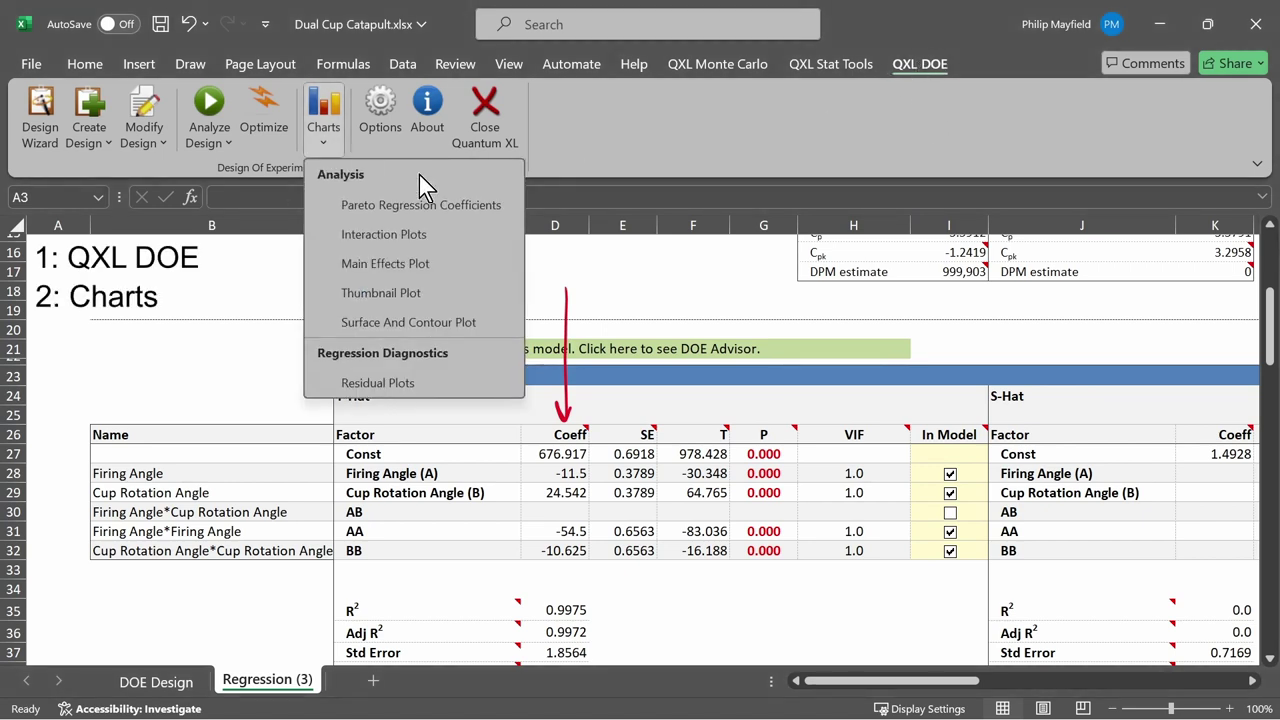
click(497, 213)
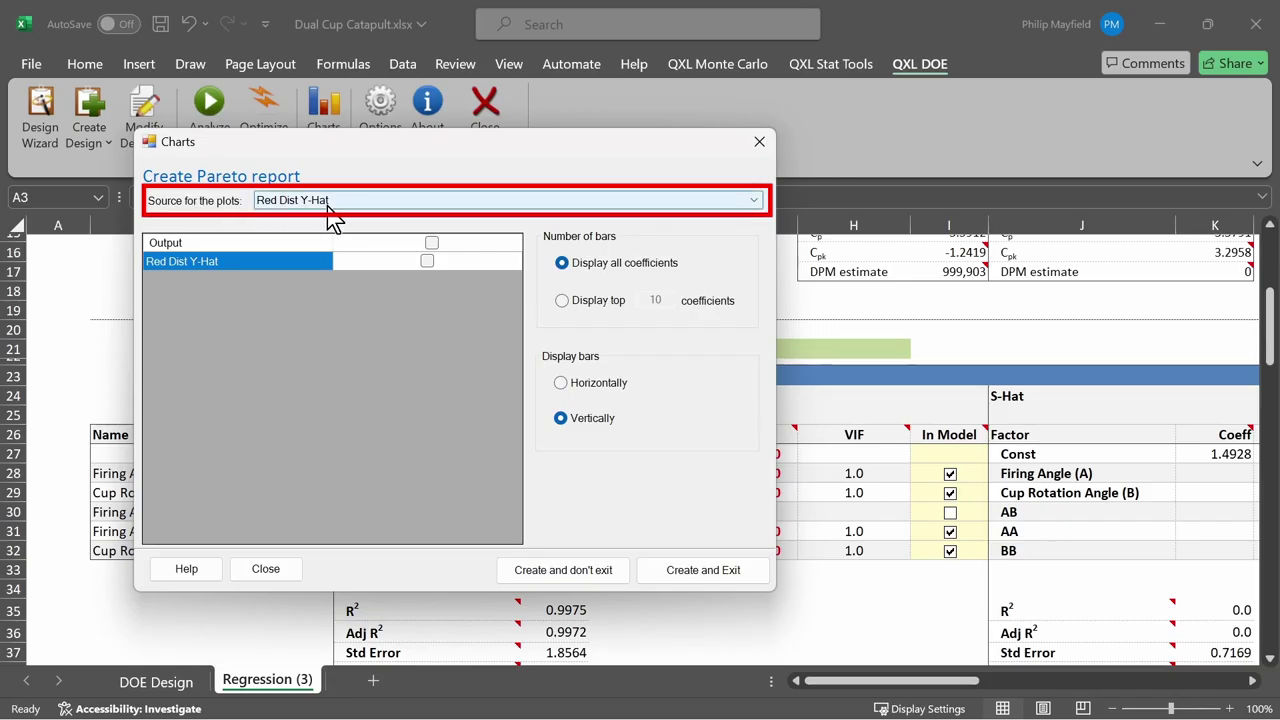
Step: Add Blue Dist Y-Hat as a source, output Red and Blue, and display bars horizontally
click(750, 201)
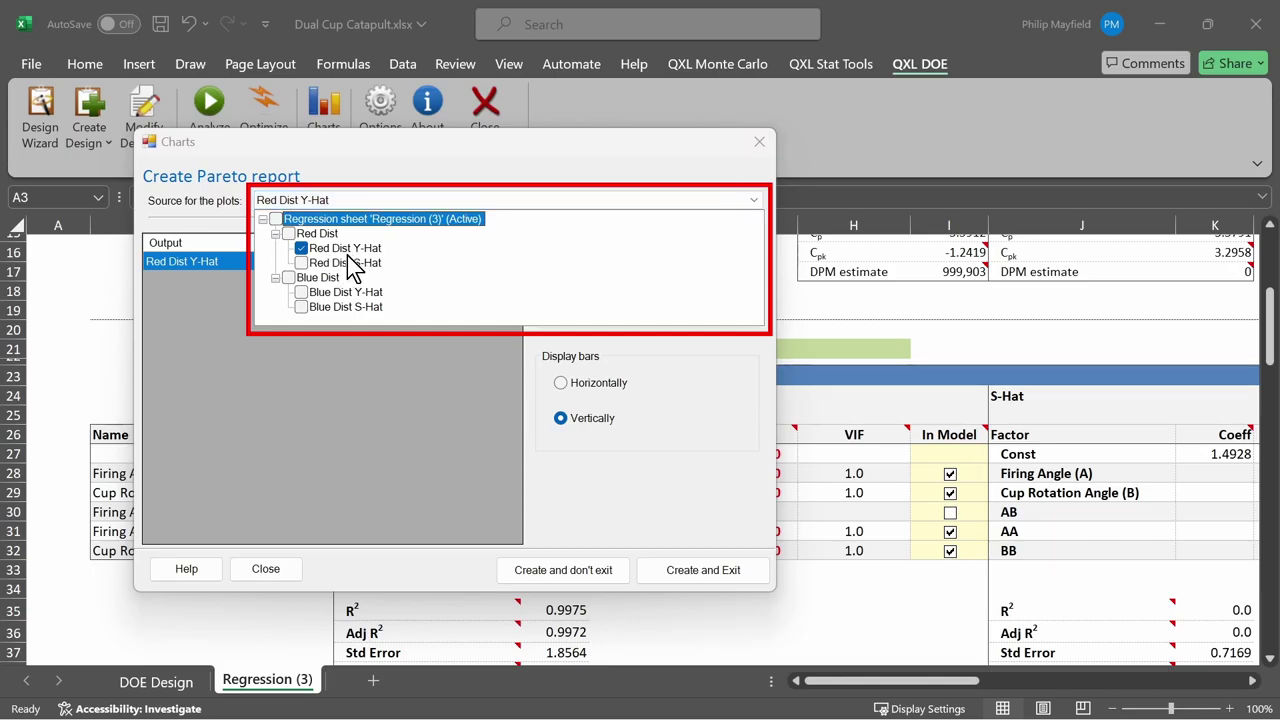
click(300, 292)
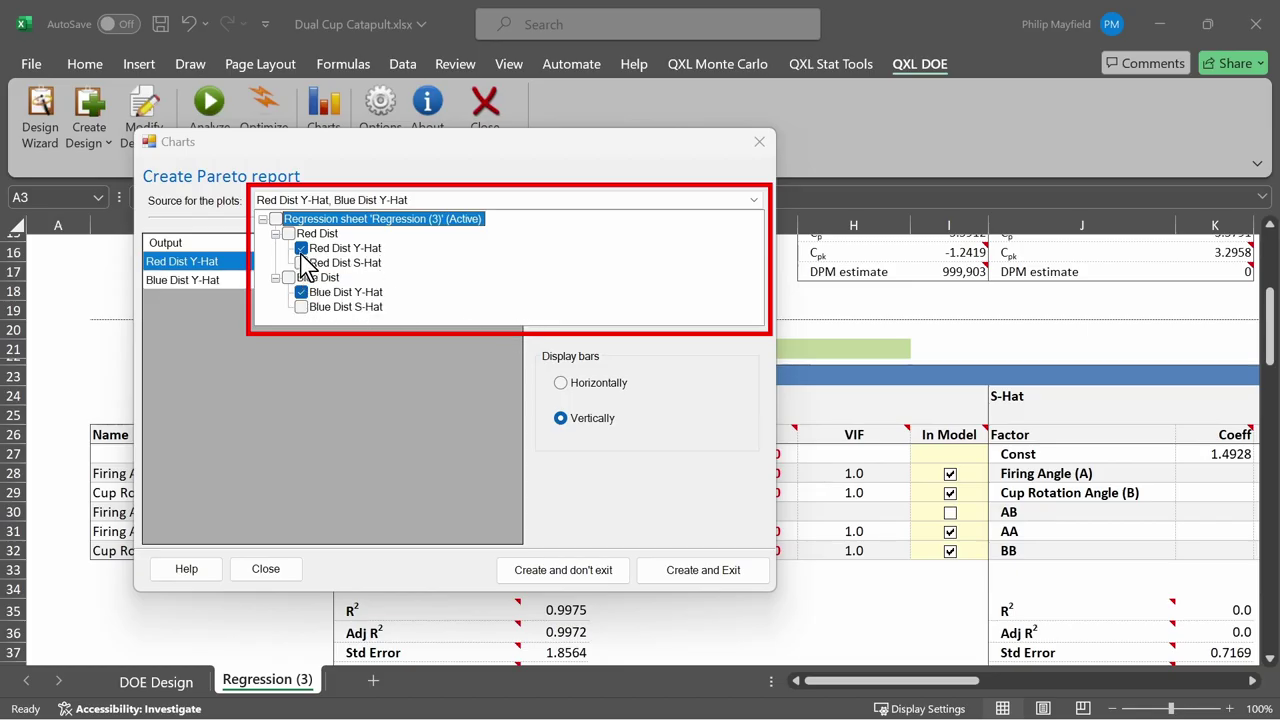
click(395, 357)
click(429, 266)
click(429, 281)
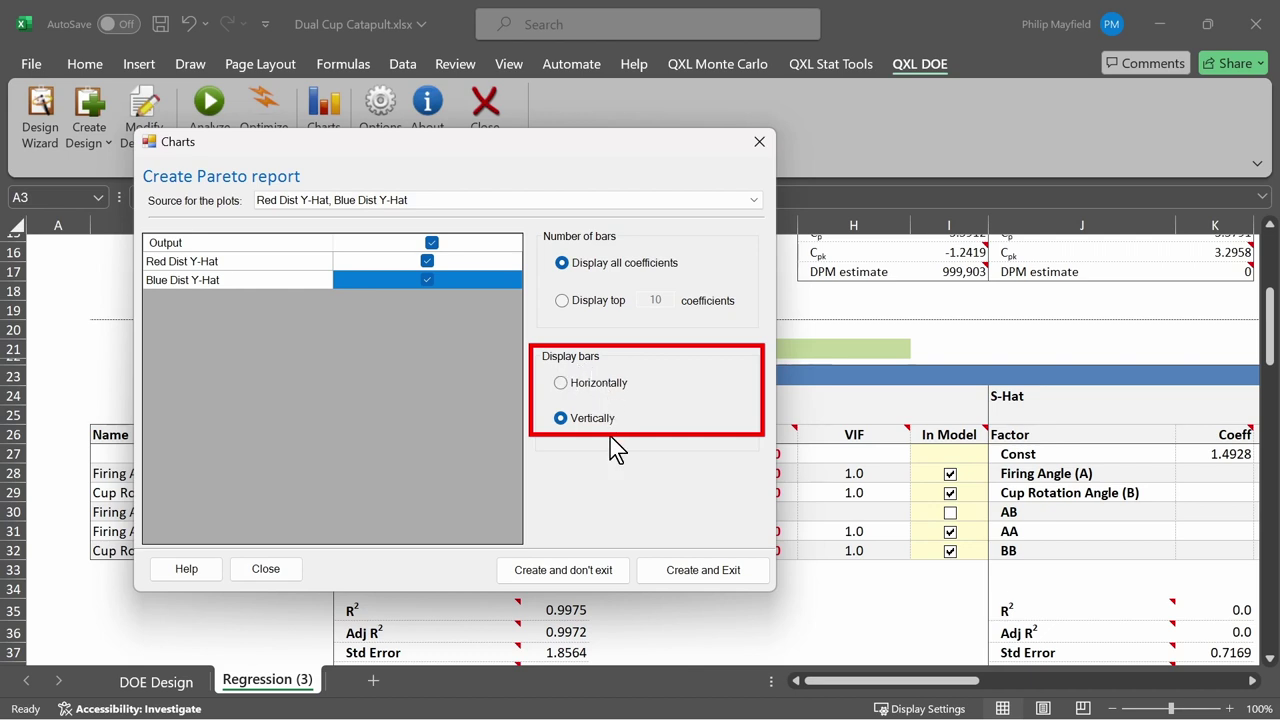
click(606, 394)
Step: Create the Pareto report and draw red arrows to the new sheet and the AA bar
click(703, 572)
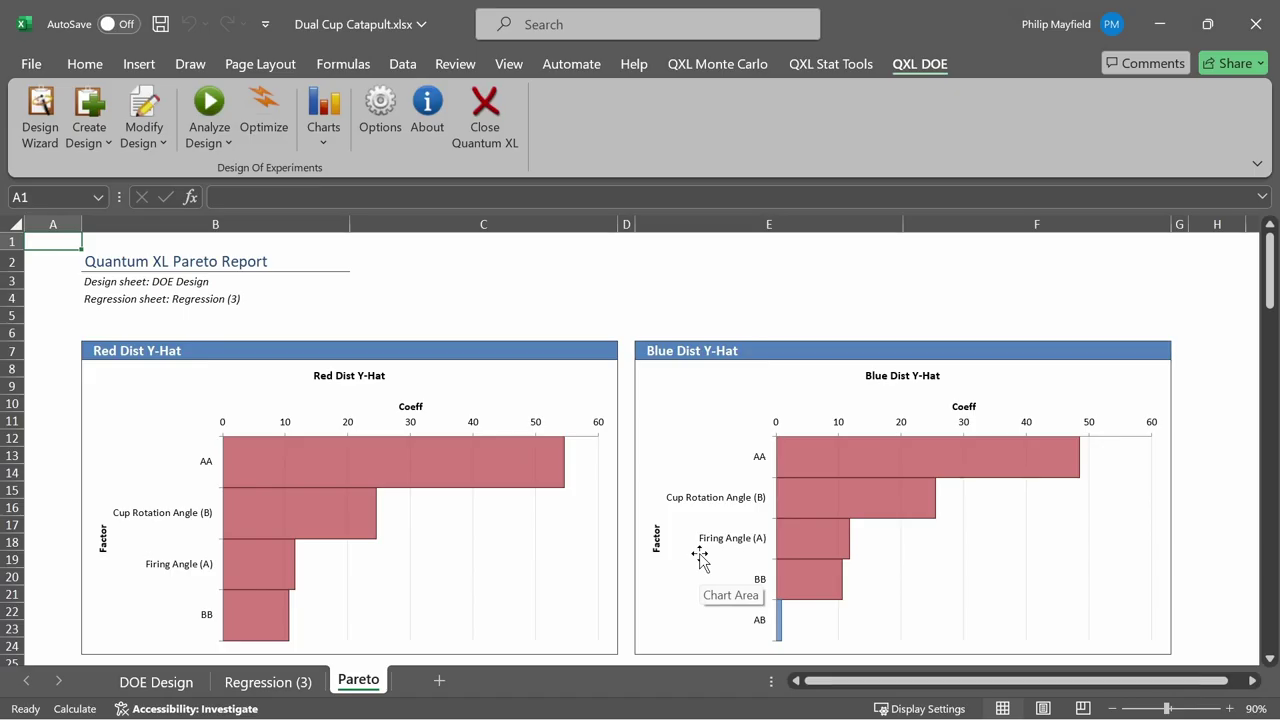
mouse_move(394, 575)
mouse_down()
mouse_move(374, 626)
mouse_move(386, 637)
mouse_up()
drag(558, 312, 520, 462)
drag(513, 447, 535, 446)
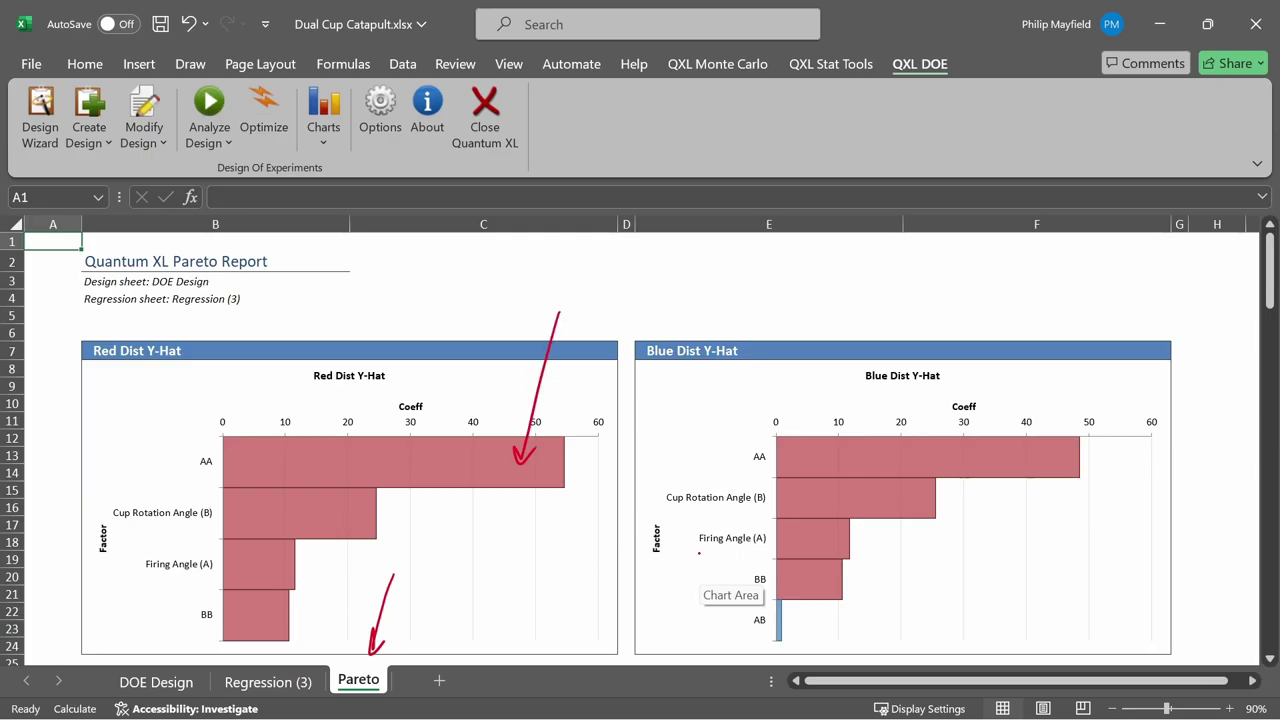
Step: Handwrite p<.05 Red, p<.1 Blue and p>.1 notes, then return to Regression (3)
drag(567, 283, 568, 300)
drag(568, 287, 580, 289)
drag(599, 279, 598, 285)
drag(611, 267, 658, 265)
mouse_move(657, 246)
mouse_down()
mouse_move(668, 262)
mouse_move(688, 236)
mouse_up()
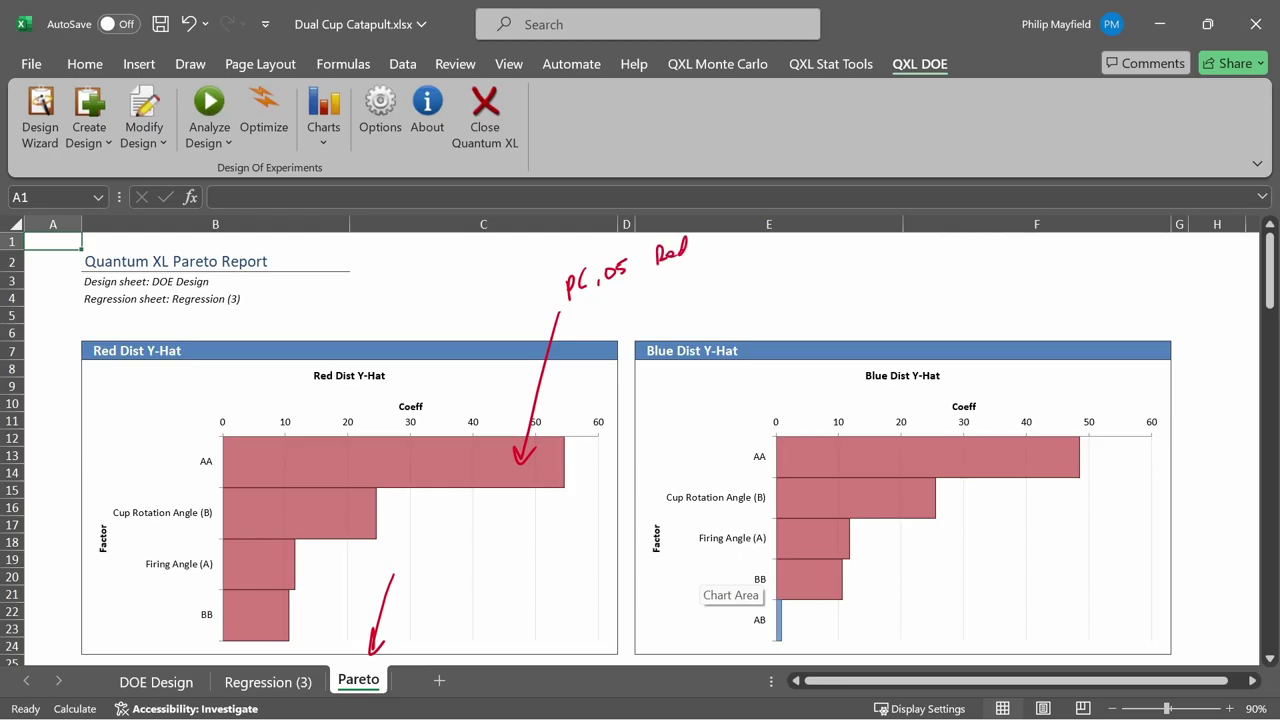
mouse_move(587, 304)
mouse_down()
mouse_move(585, 328)
mouse_move(587, 316)
mouse_move(562, 334)
mouse_move(572, 314)
mouse_move(617, 302)
mouse_up()
mouse_move(623, 292)
mouse_down()
mouse_move(621, 304)
mouse_move(658, 287)
mouse_up()
mouse_move(658, 272)
mouse_down()
mouse_move(660, 286)
mouse_move(671, 268)
mouse_up()
mouse_move(674, 271)
mouse_down()
mouse_move(772, 283)
mouse_move(842, 600)
mouse_move(805, 582)
mouse_up()
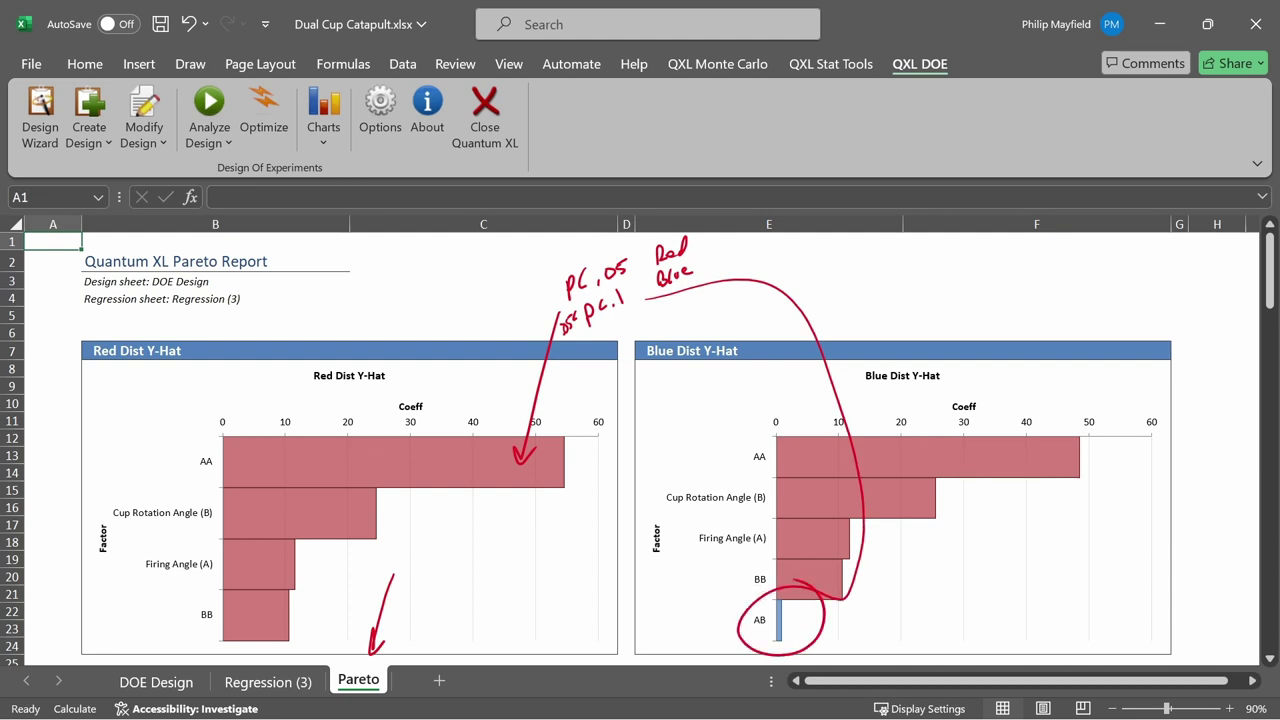
mouse_move(616, 322)
mouse_down()
mouse_move(617, 343)
mouse_move(636, 312)
mouse_move(710, 306)
mouse_up()
key(ctrl+Page_Up)
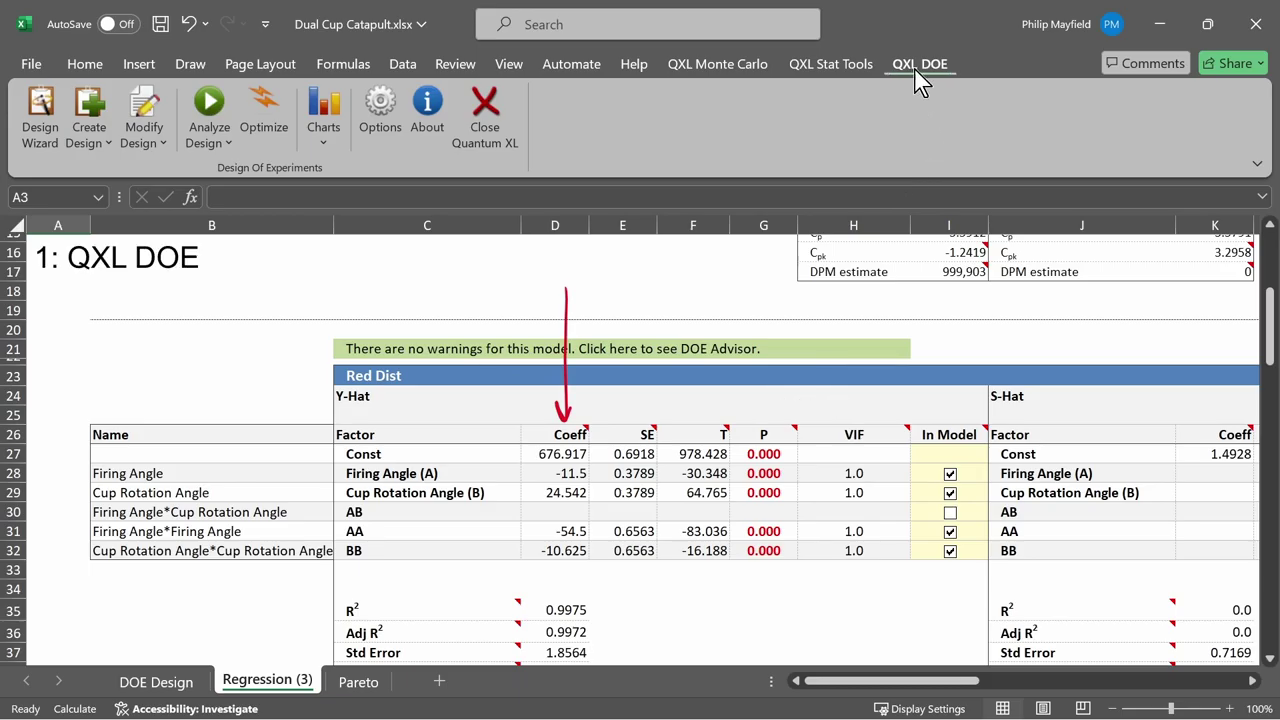
Step: Create multiple Red Dist Y-Hat interaction charts for Firing Angle (A) and Cup Rotation Angle (B)
click(322, 134)
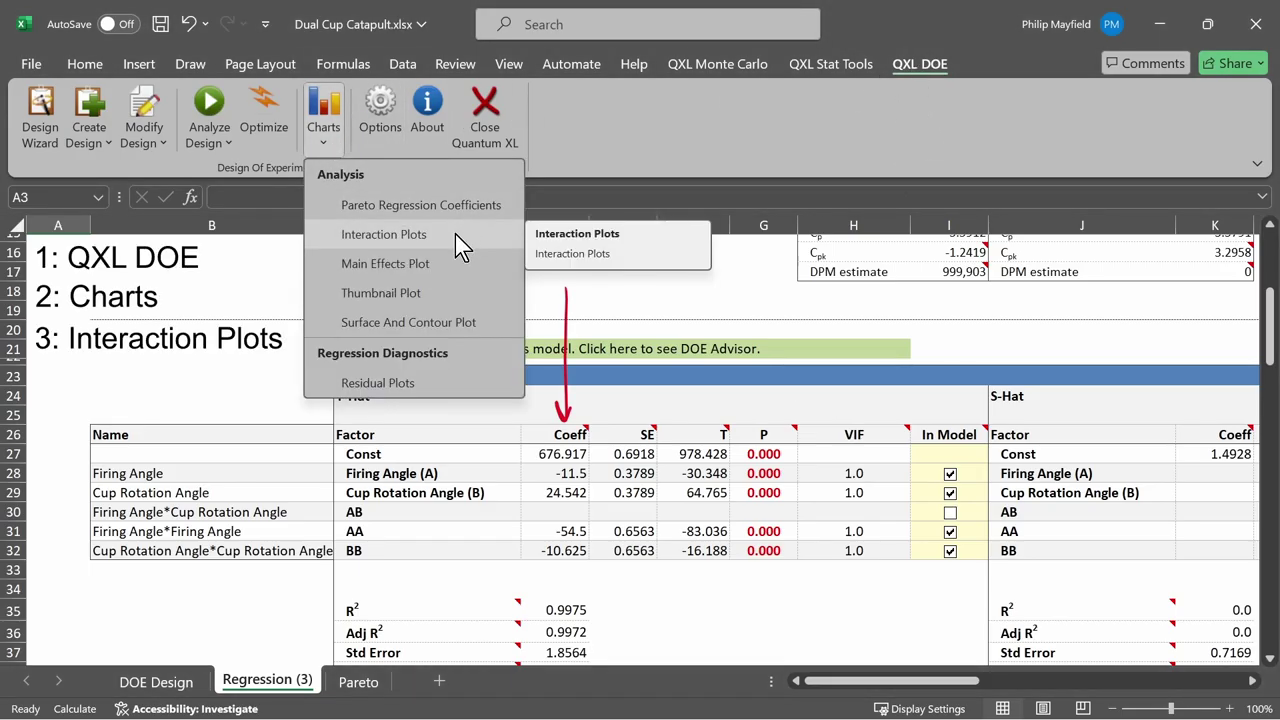
click(455, 236)
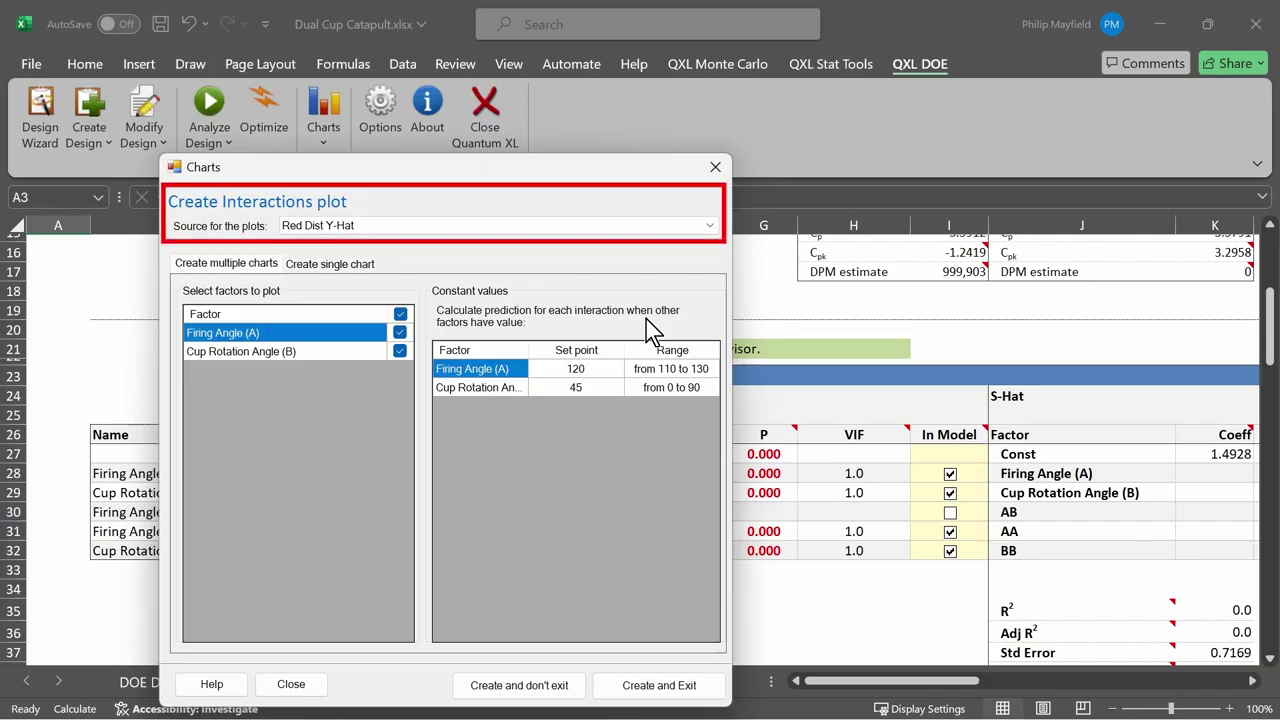
click(710, 227)
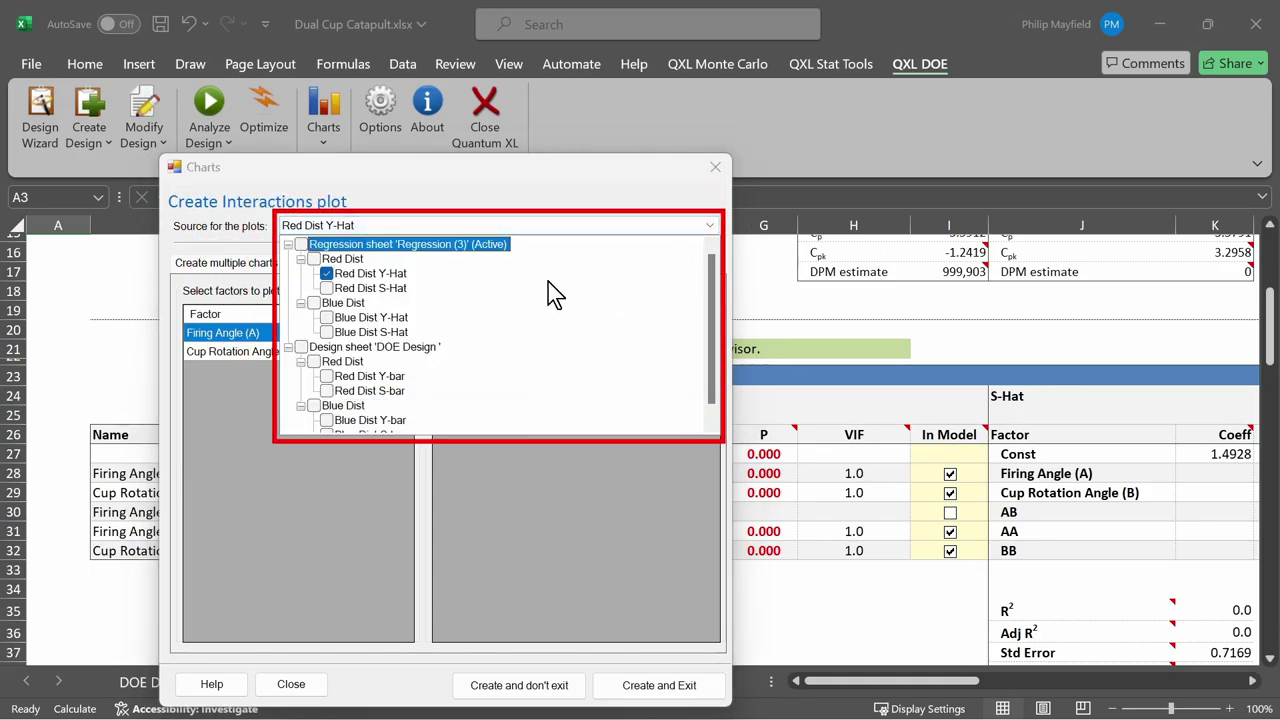
click(556, 188)
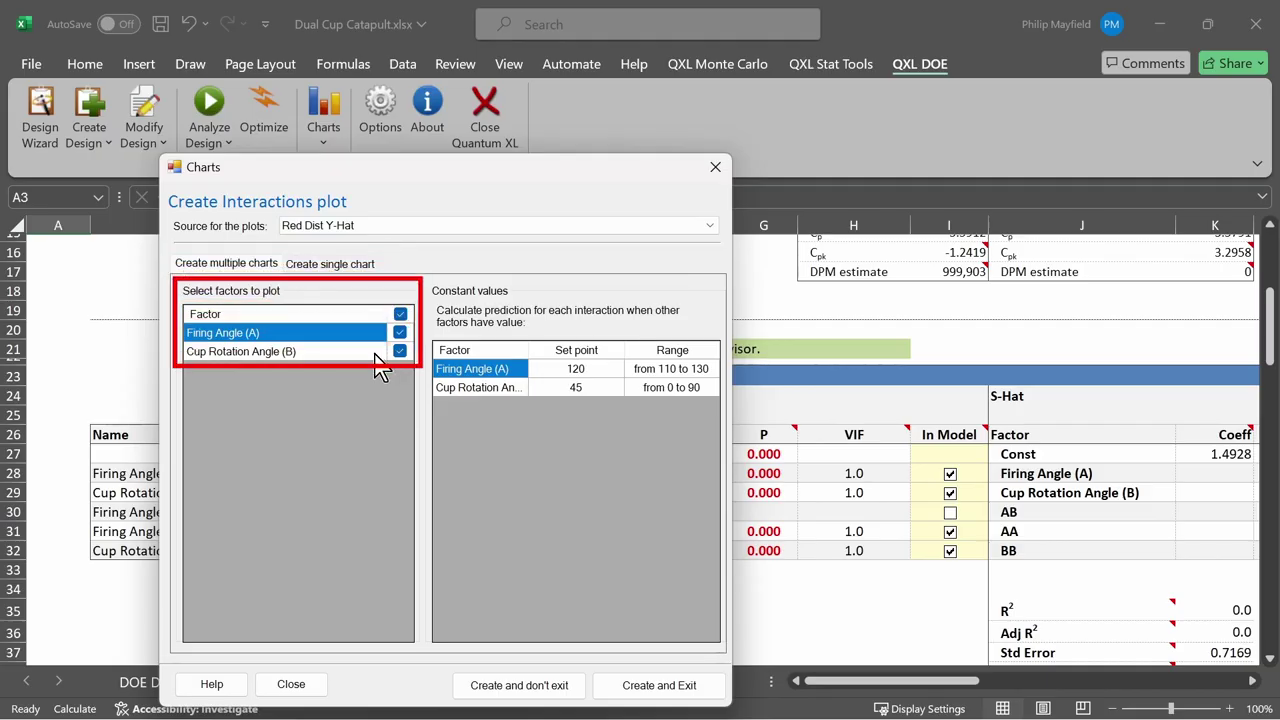
click(340, 267)
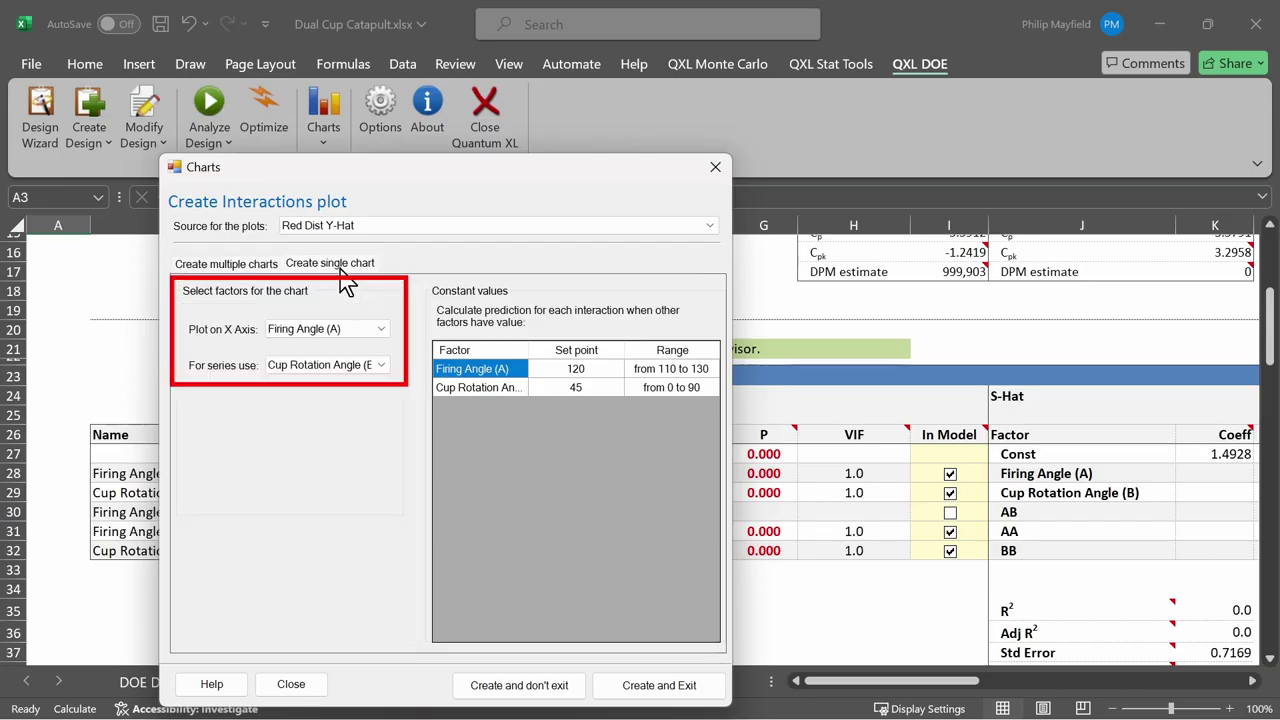
click(238, 265)
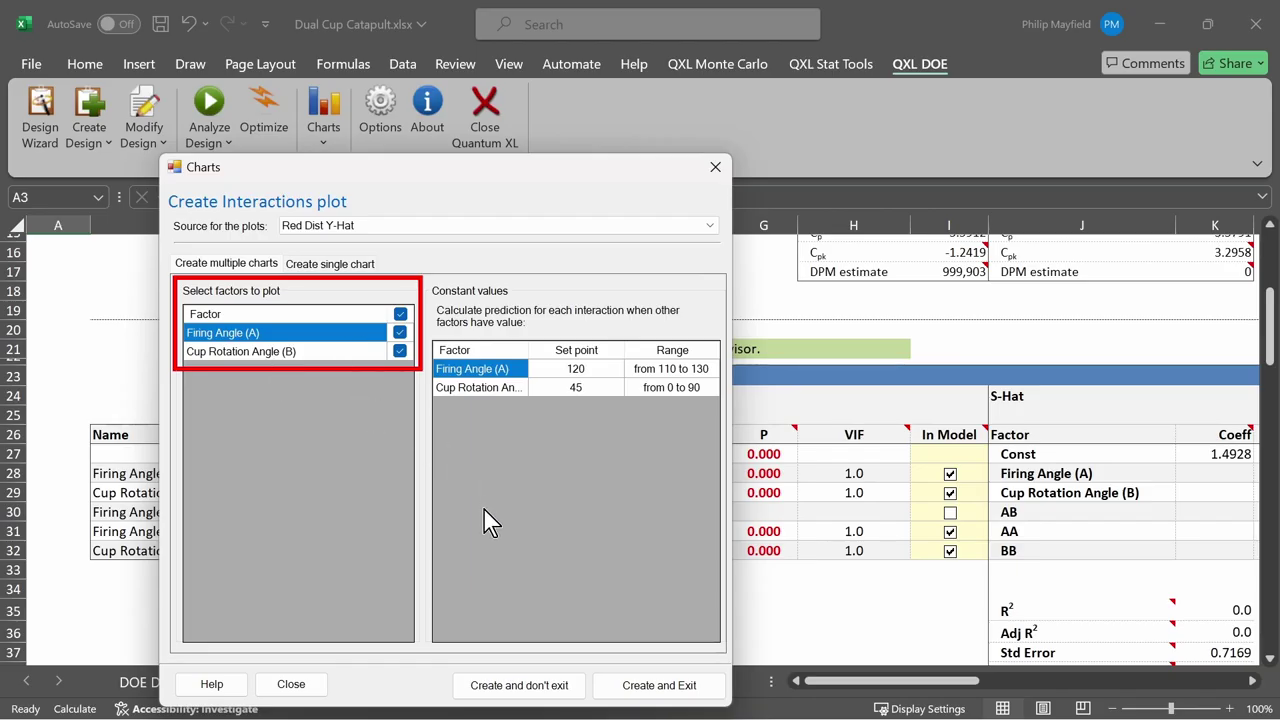
click(657, 684)
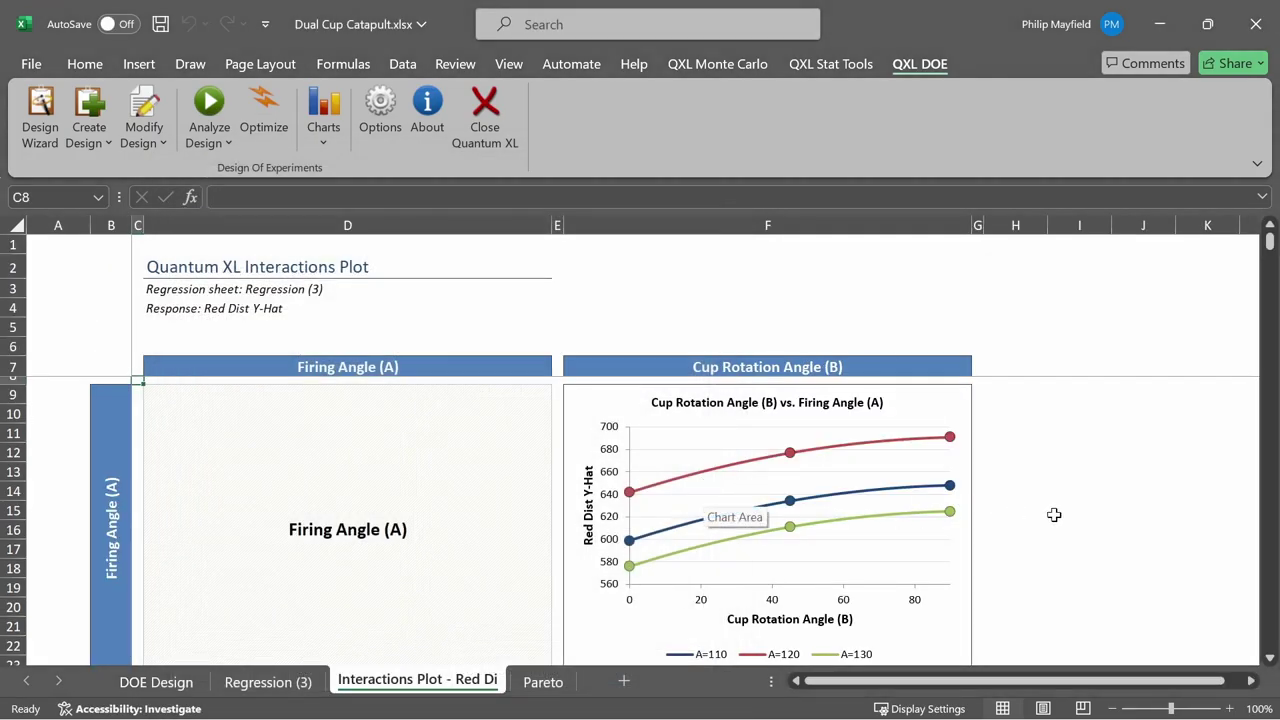
Step: Mark the Firing Angle (A), Cup Rotation Angle (B) and Red Dist Y-Hat labels in red ink
ctrl+scroll(1054, 514, down, 3)
mouse_move(64, 349)
mouse_down()
mouse_move(44, 396)
mouse_move(70, 352)
mouse_up()
mouse_move(234, 312)
mouse_down()
mouse_move(166, 315)
mouse_move(200, 316)
mouse_up()
mouse_move(167, 427)
mouse_down()
mouse_move(191, 428)
mouse_move(150, 400)
mouse_move(240, 318)
mouse_up()
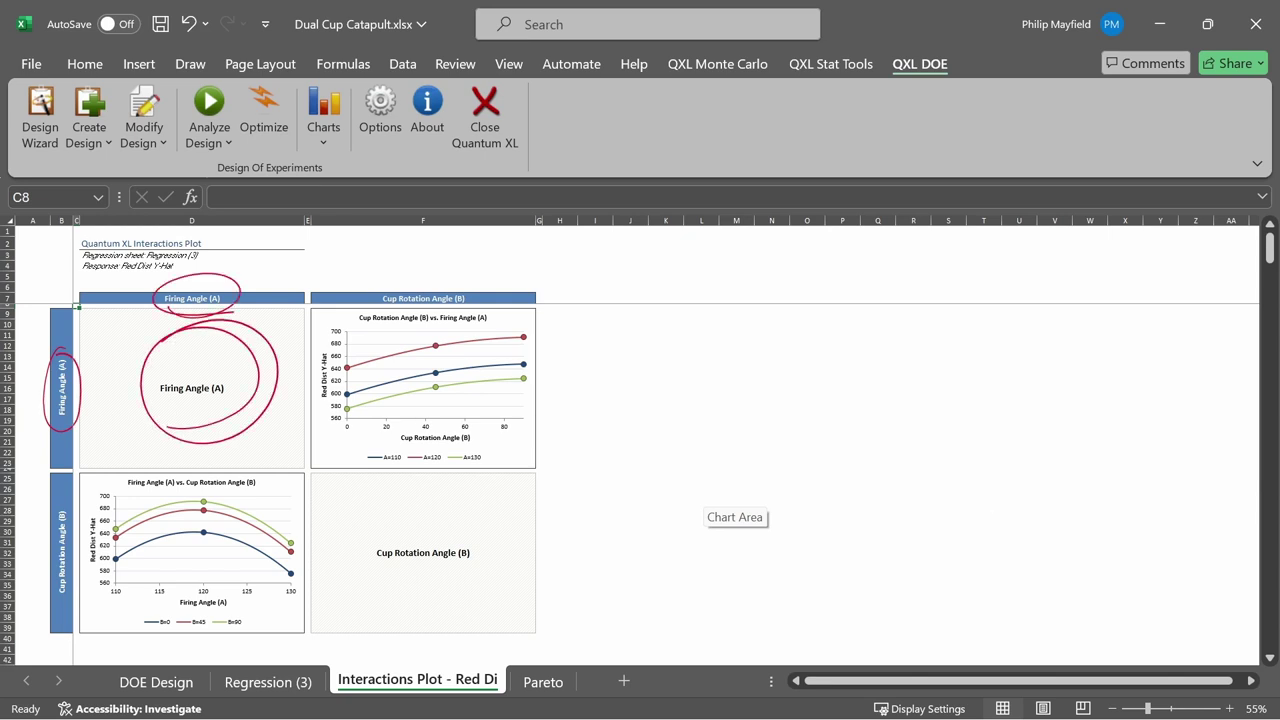
drag(426, 240, 426, 286)
drag(420, 268, 431, 266)
drag(416, 446, 448, 444)
drag(316, 354, 316, 398)
Step: Circle the top-right chart's Firing Angle title and A=110, 120, 130 legend entries
click(595, 420)
mouse_move(452, 328)
mouse_down()
mouse_move(486, 306)
mouse_move(470, 326)
mouse_move(578, 410)
mouse_move(490, 458)
mouse_up()
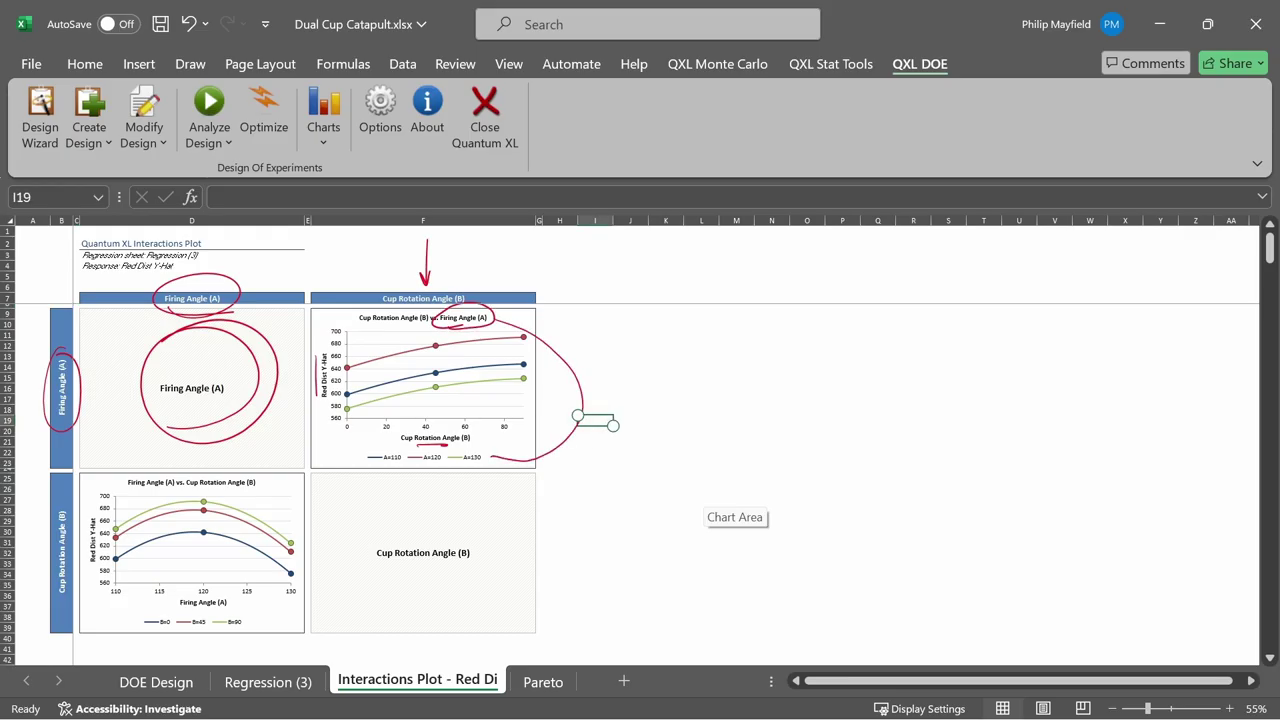
mouse_move(402, 452)
mouse_down()
mouse_move(388, 468)
mouse_move(396, 383)
mouse_up()
mouse_move(444, 452)
mouse_down()
mouse_move(418, 470)
mouse_move(440, 446)
mouse_move(447, 345)
mouse_up()
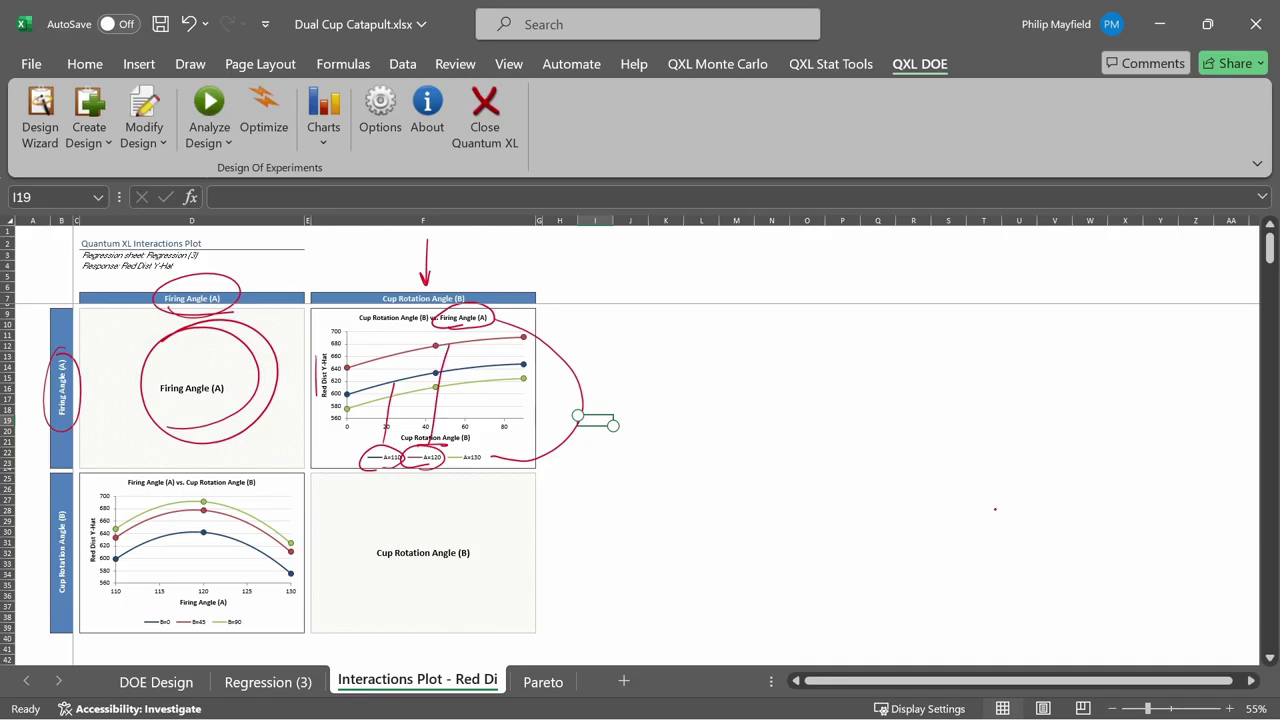
drag(474, 449, 486, 386)
Step: Underline the lower-left chart's axis title and circle its B=0, 45, 90 legend entries
drag(182, 608, 228, 605)
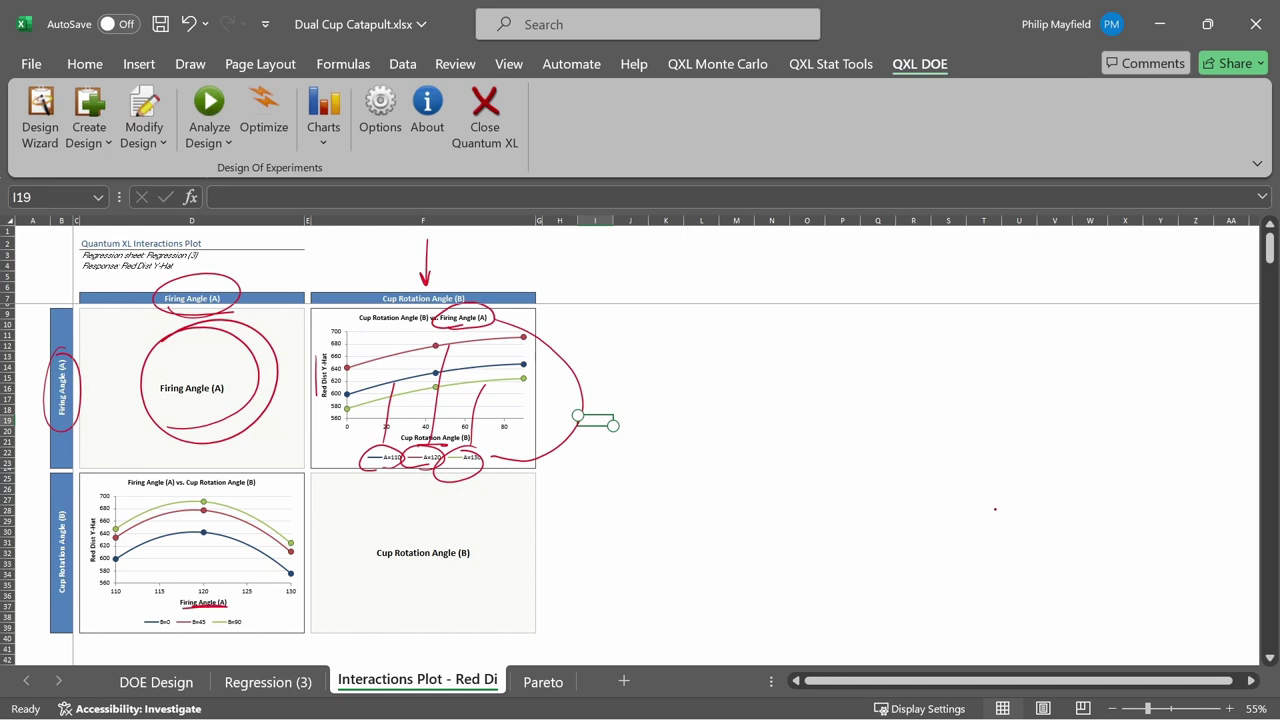
mouse_move(168, 609)
mouse_down()
mouse_move(134, 624)
mouse_move(176, 612)
mouse_move(162, 607)
mouse_move(155, 540)
mouse_move(156, 606)
mouse_move(192, 633)
mouse_move(205, 613)
mouse_up()
drag(226, 564, 233, 518)
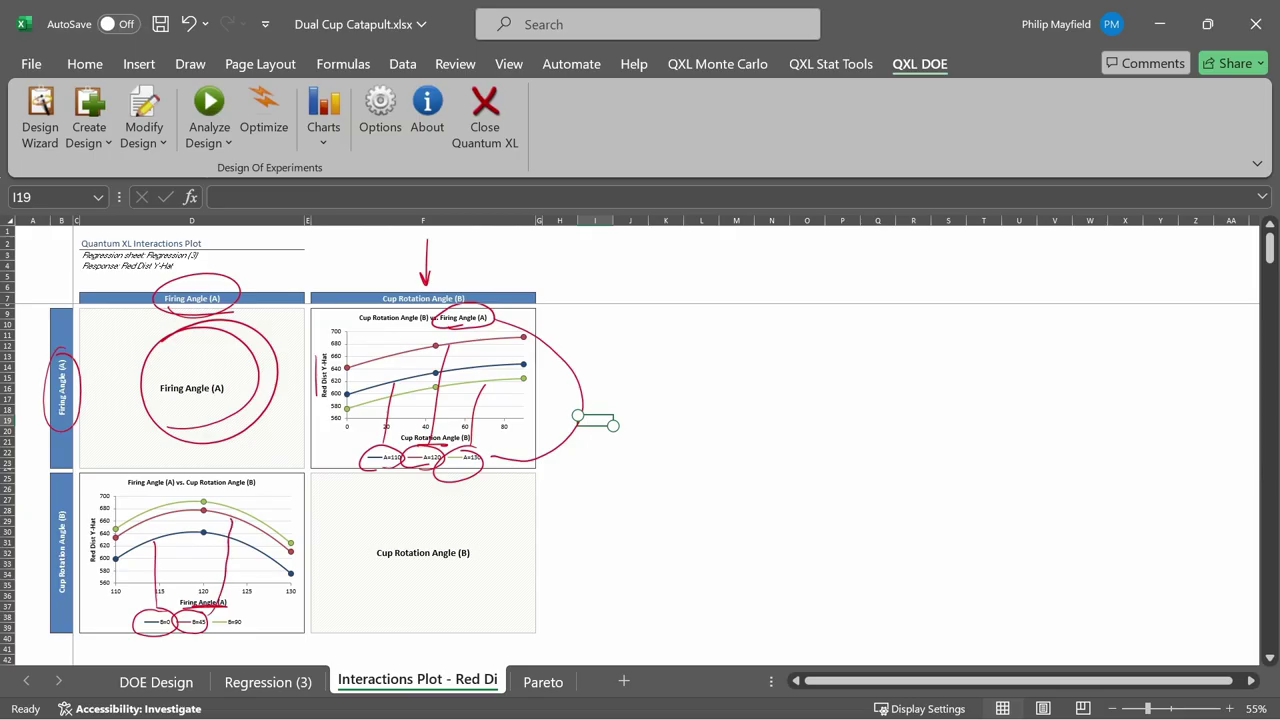
mouse_move(224, 614)
mouse_down()
mouse_move(204, 630)
mouse_move(242, 624)
mouse_move(312, 566)
mouse_move(277, 521)
mouse_up()
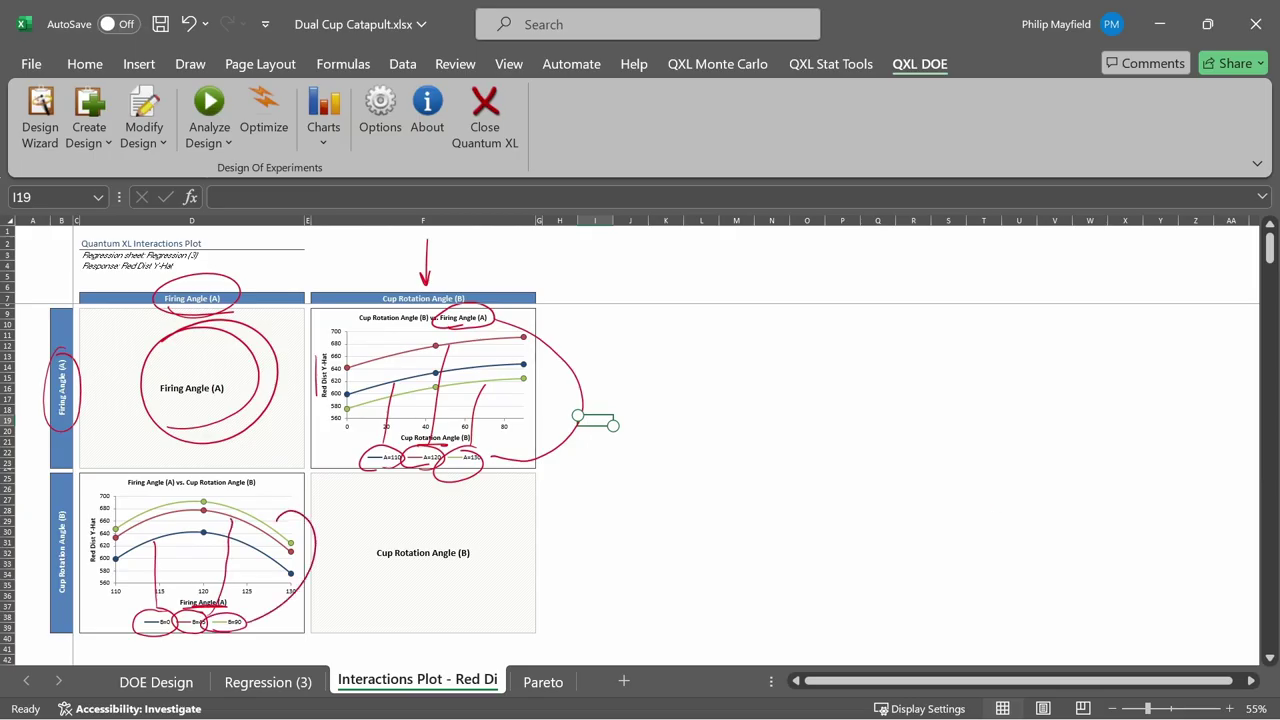
Step: From Regression (3), create Red Dist Y-Hat main effects plots for both factors
click(267, 681)
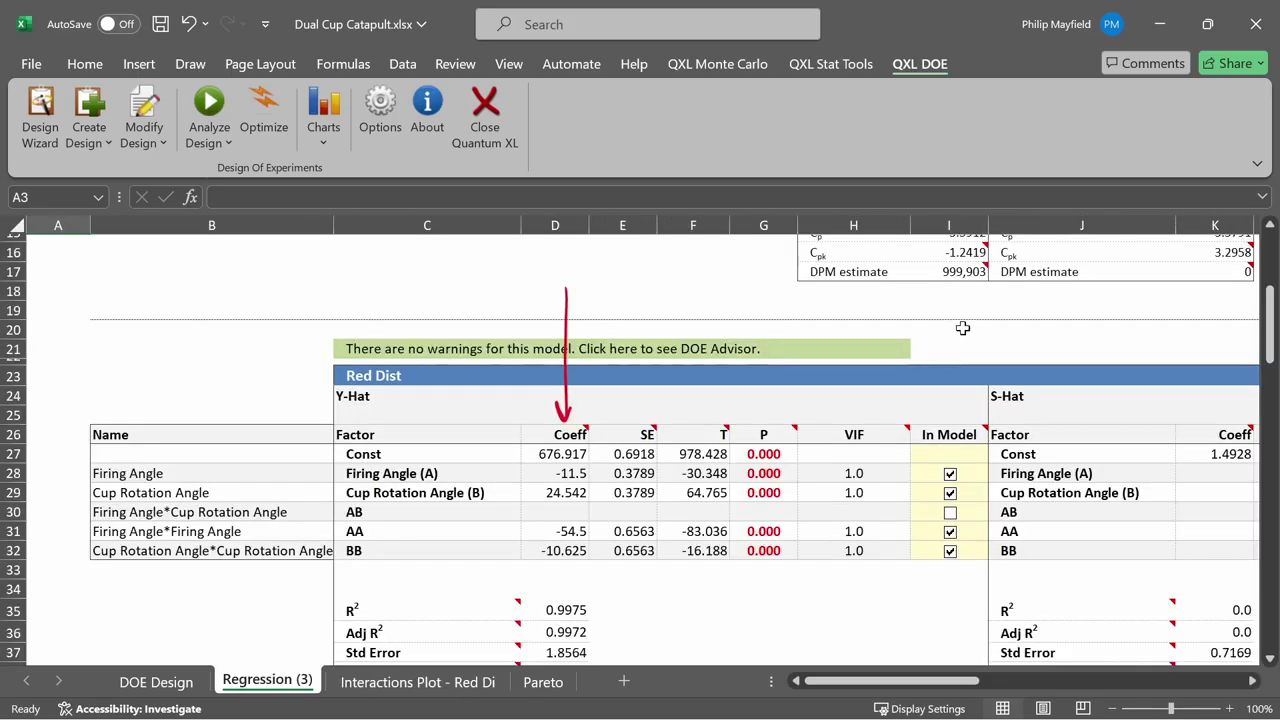
click(334, 138)
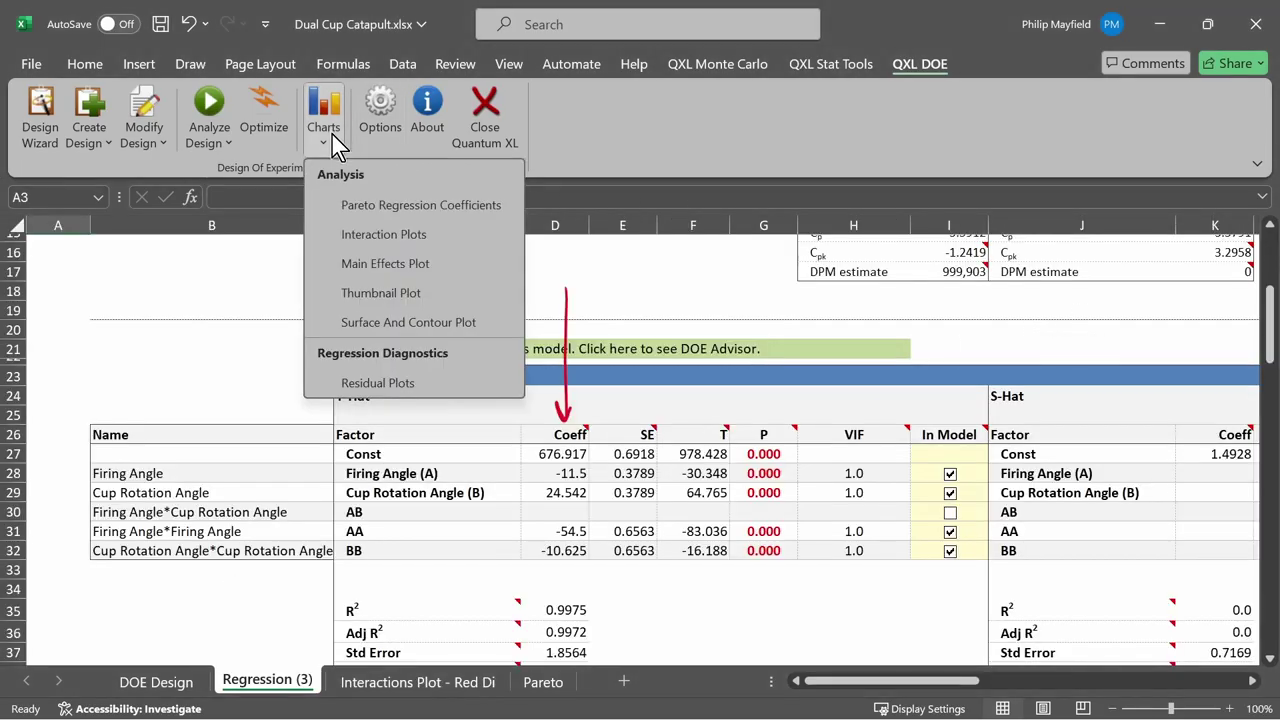
click(428, 265)
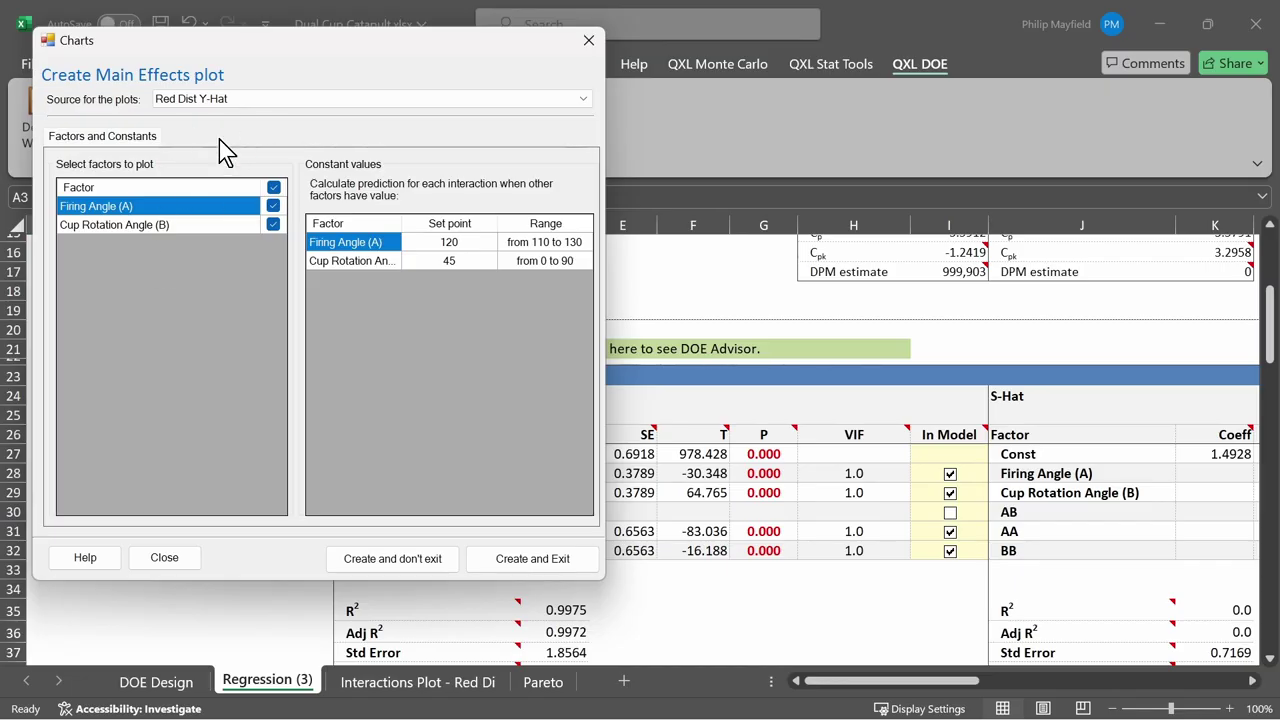
click(568, 563)
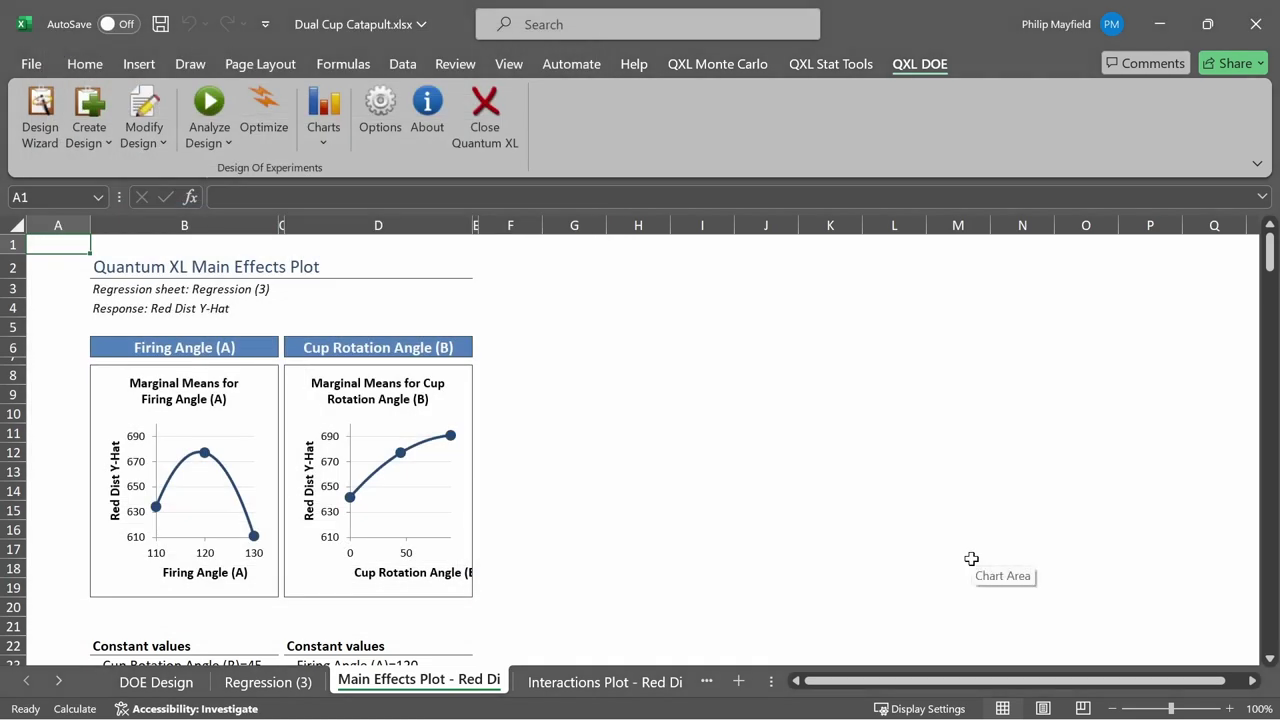
Step: Draw red arrows toward both main effects charts' axis titles
mouse_move(172, 621)
mouse_down()
mouse_move(193, 587)
mouse_move(194, 600)
mouse_up()
drag(366, 630, 401, 589)
drag(388, 592, 400, 602)
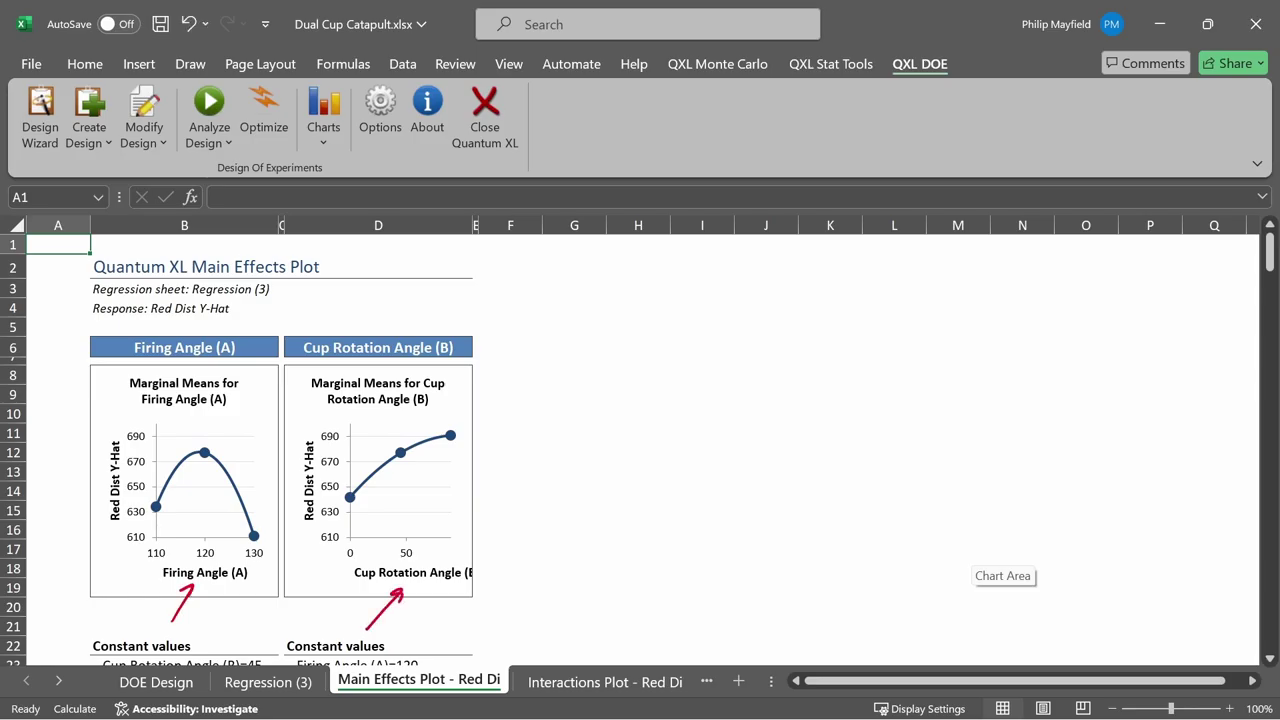
Step: Mark the 110, 120 and 130 Firing Angle values, then return to Regression (3)
drag(152, 558, 165, 560)
mouse_move(156, 508)
mouse_down()
mouse_move(157, 540)
mouse_move(206, 552)
mouse_move(210, 456)
mouse_move(168, 454)
mouse_up()
drag(252, 545, 250, 552)
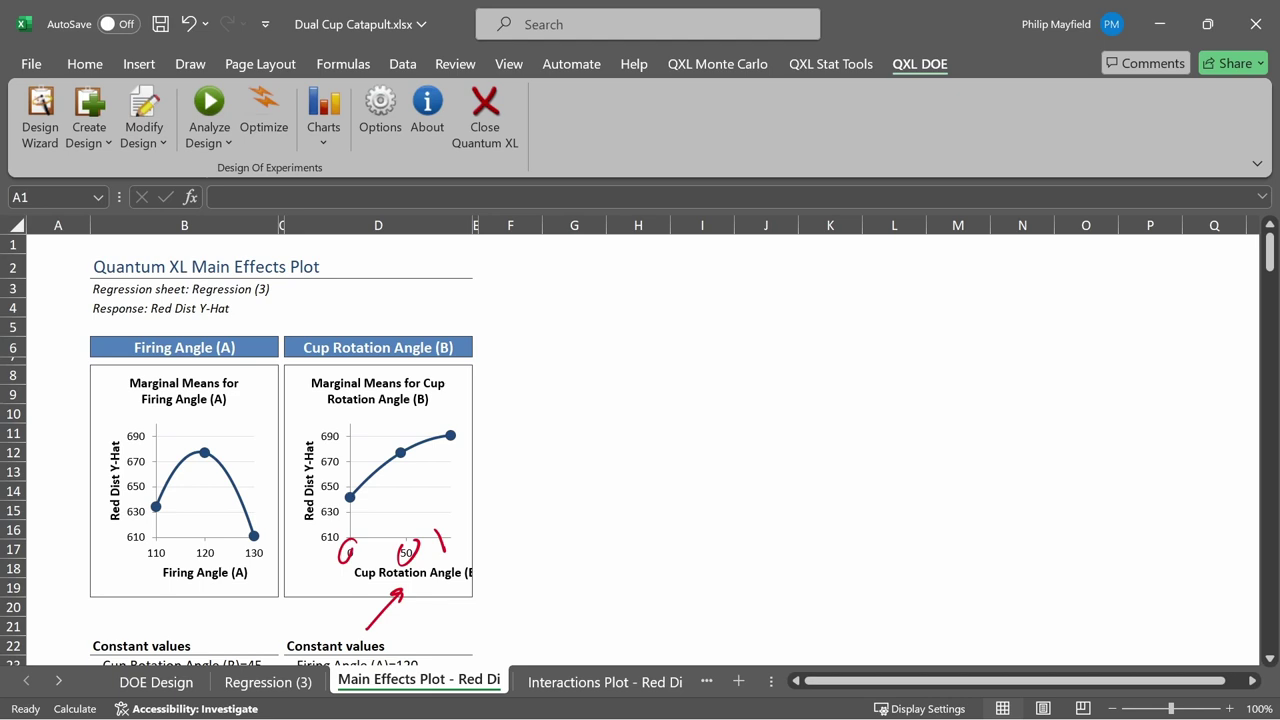
click(267, 681)
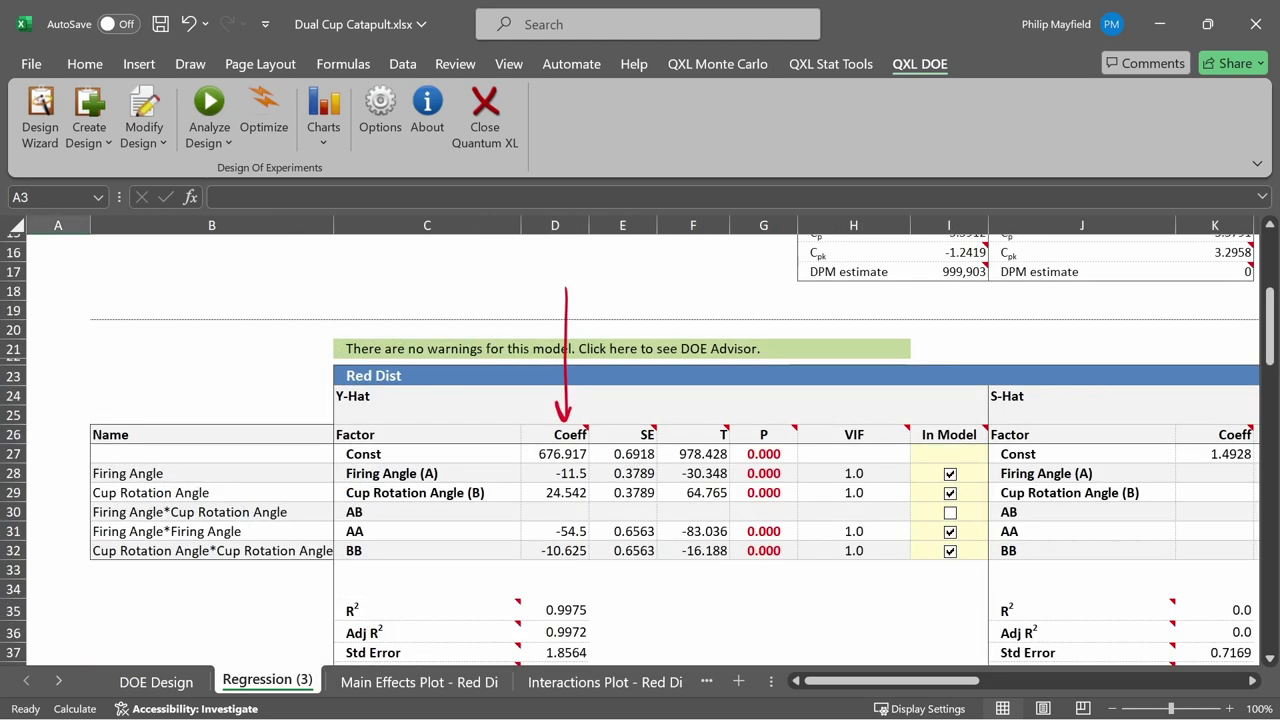
Step: Create the thumbnail plot for Red Dist
click(326, 140)
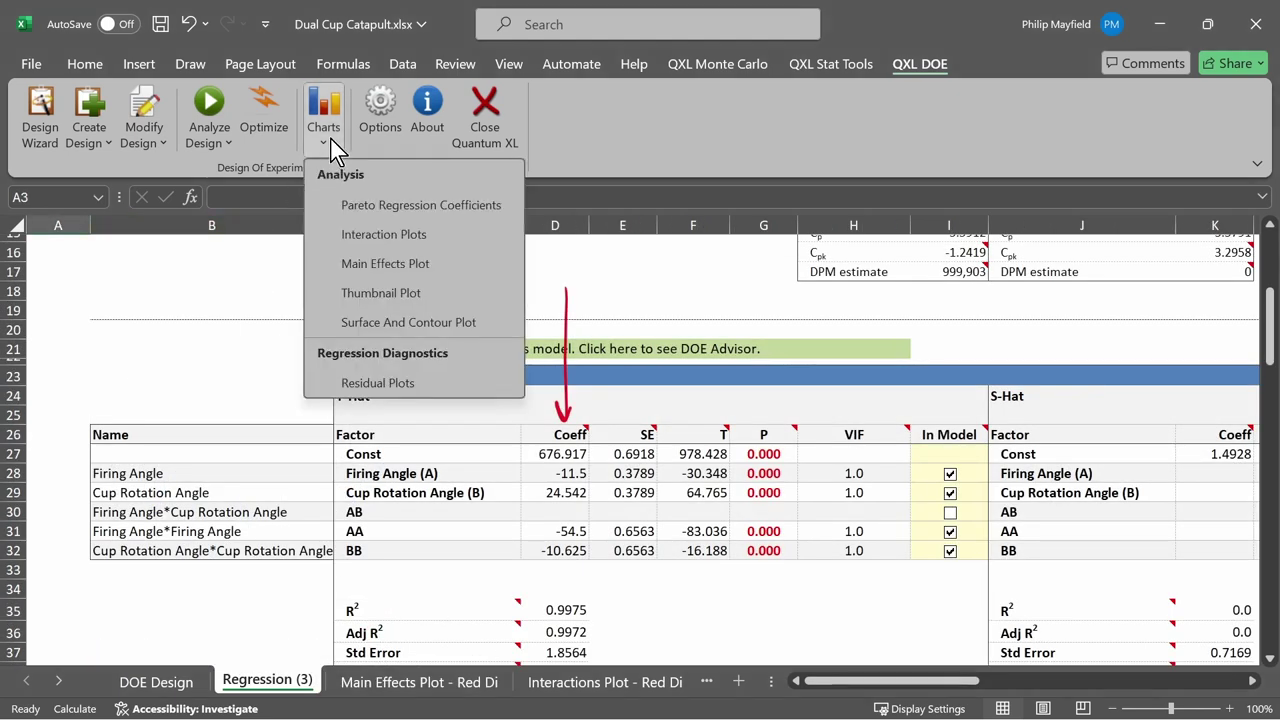
click(464, 293)
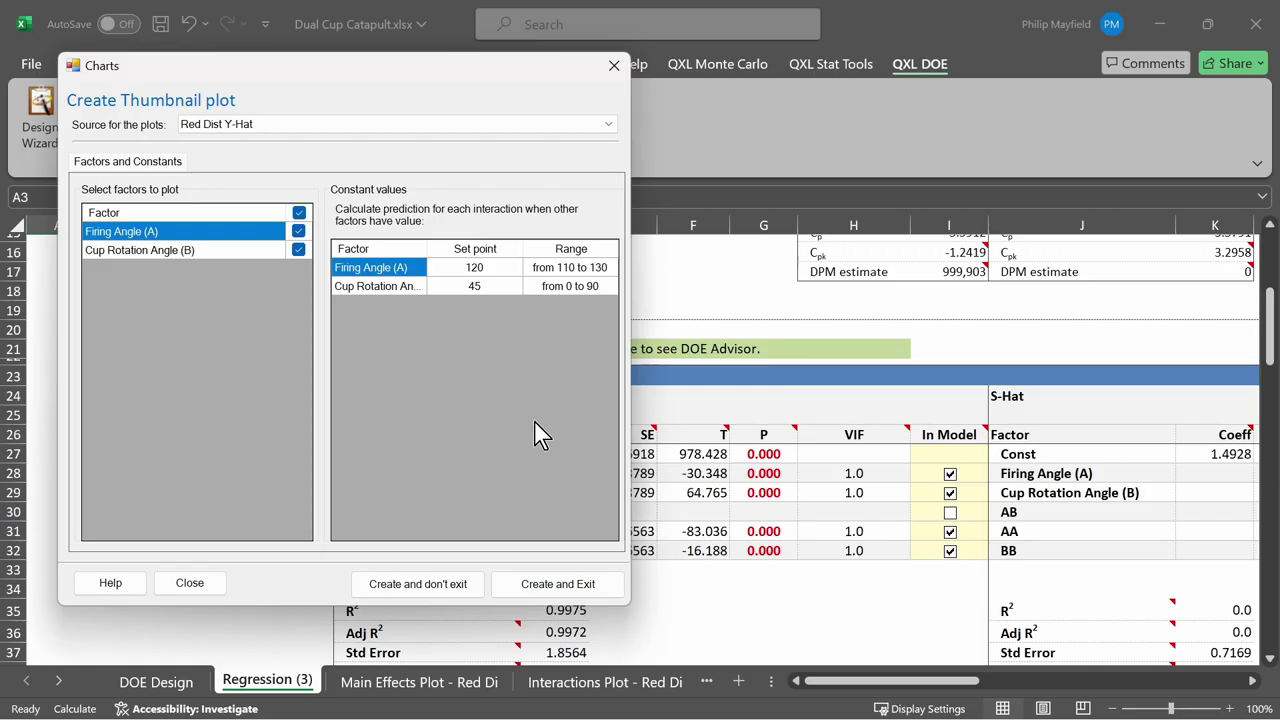
click(587, 584)
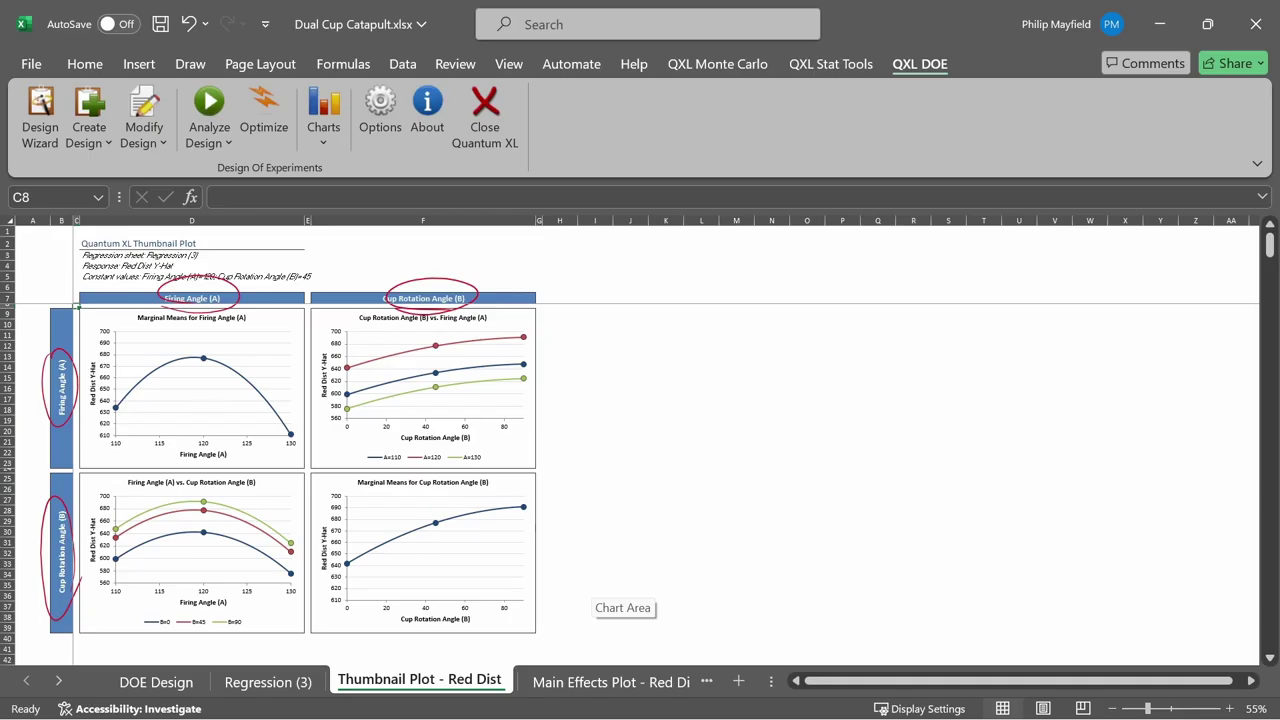
Step: Mark the Firing Angle and Cup Rotation axis titles and values in red ink
drag(183, 461, 225, 462)
drag(118, 433, 117, 440)
drag(196, 435, 199, 436)
drag(202, 368, 205, 440)
drag(289, 432, 282, 450)
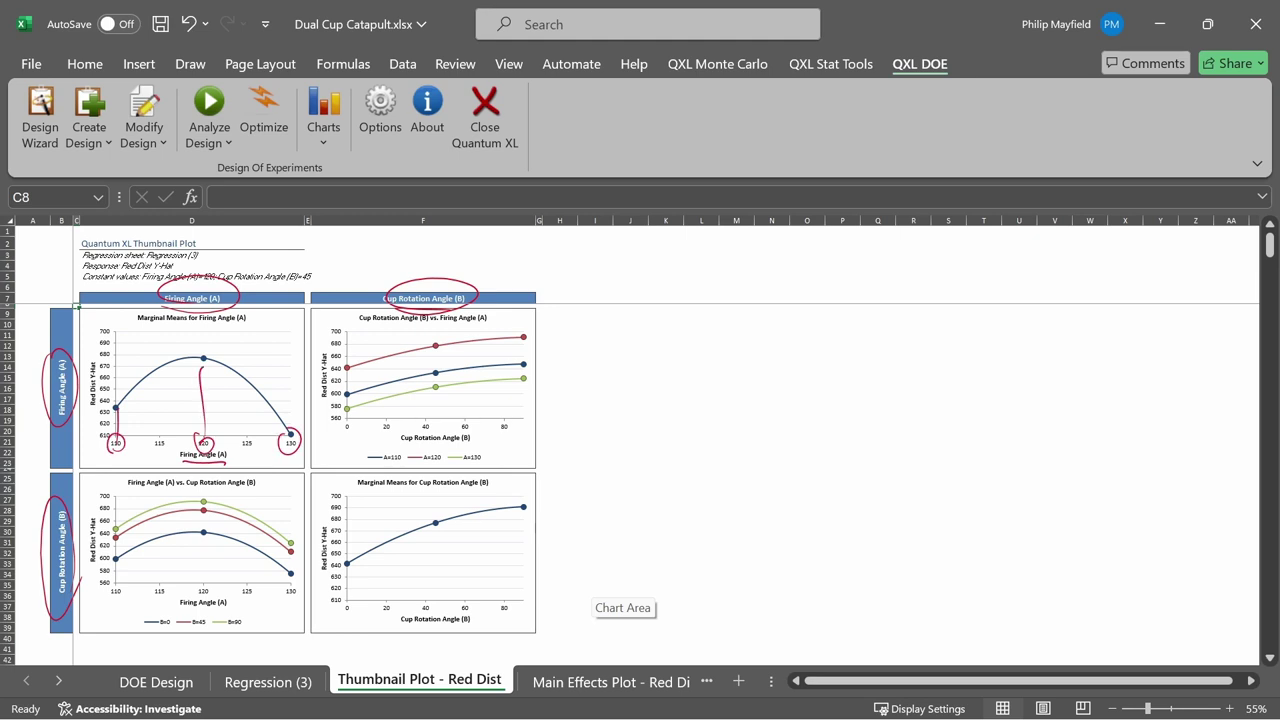
mouse_move(484, 618)
mouse_down()
mouse_move(400, 626)
mouse_move(470, 609)
mouse_up()
drag(350, 566, 355, 606)
drag(441, 602, 428, 530)
drag(506, 604, 531, 498)
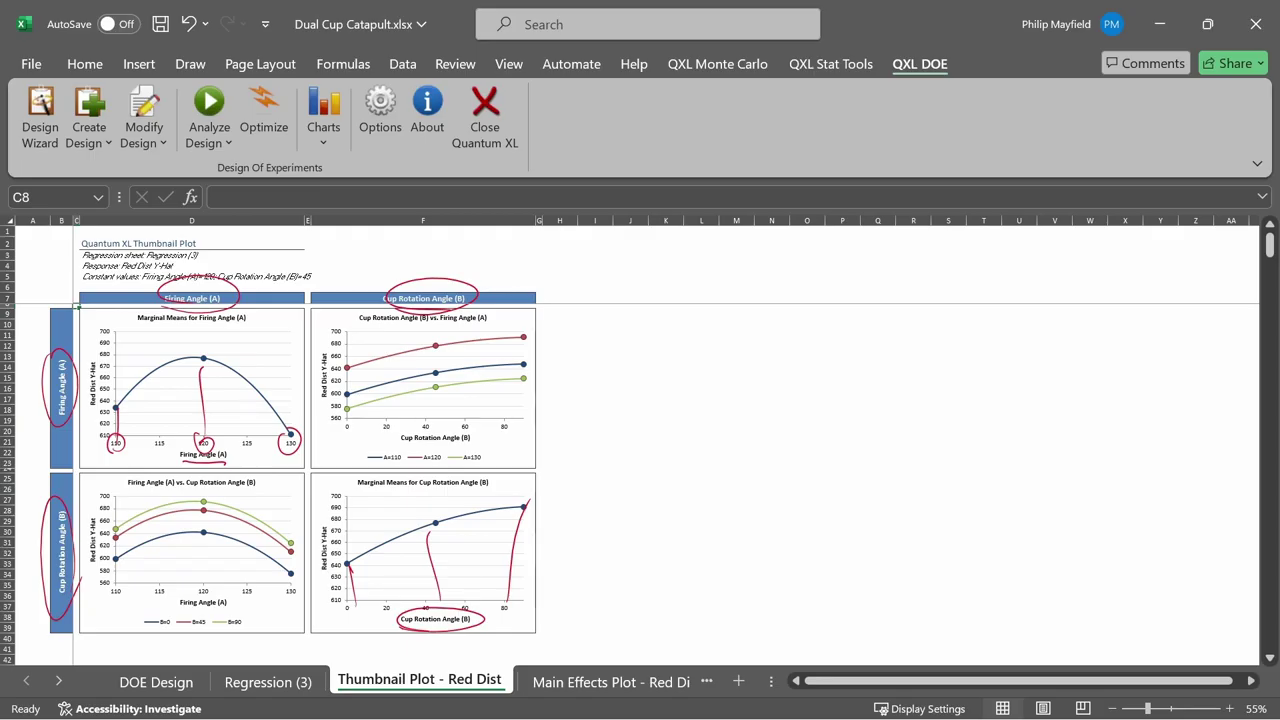
Step: Circle and link the two interaction charts, then return to Regression (3)
drag(194, 243, 212, 476)
drag(28, 566, 198, 558)
mouse_move(265, 598)
mouse_down()
mouse_move(212, 652)
mouse_move(132, 540)
mouse_move(268, 612)
mouse_up()
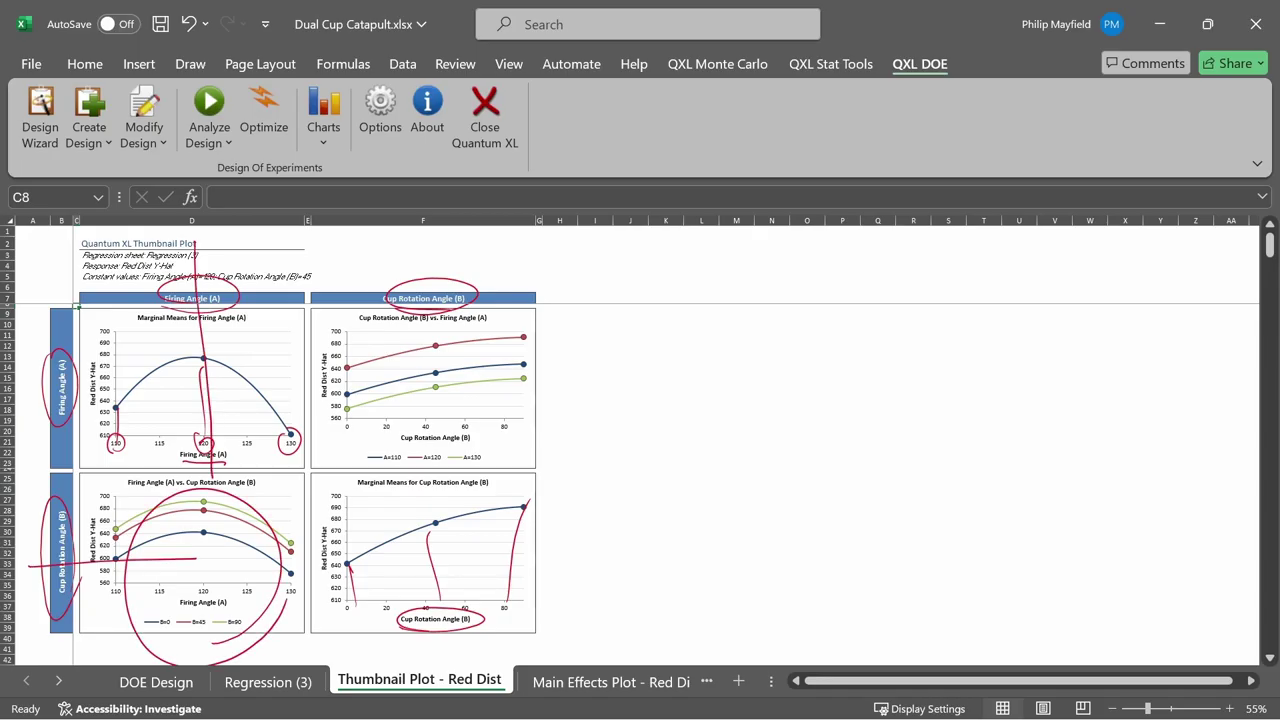
mouse_move(240, 578)
mouse_down()
mouse_move(372, 438)
mouse_move(340, 420)
mouse_move(516, 433)
mouse_up()
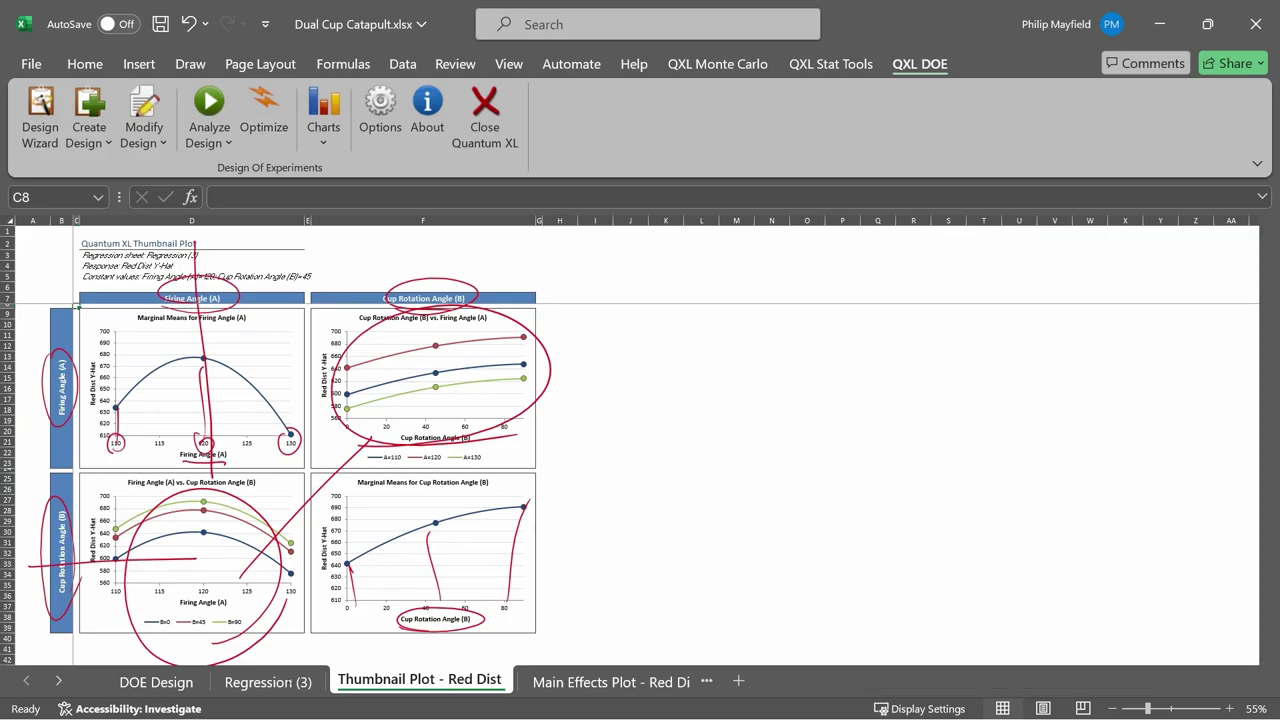
key(ctrl+Page_Up)
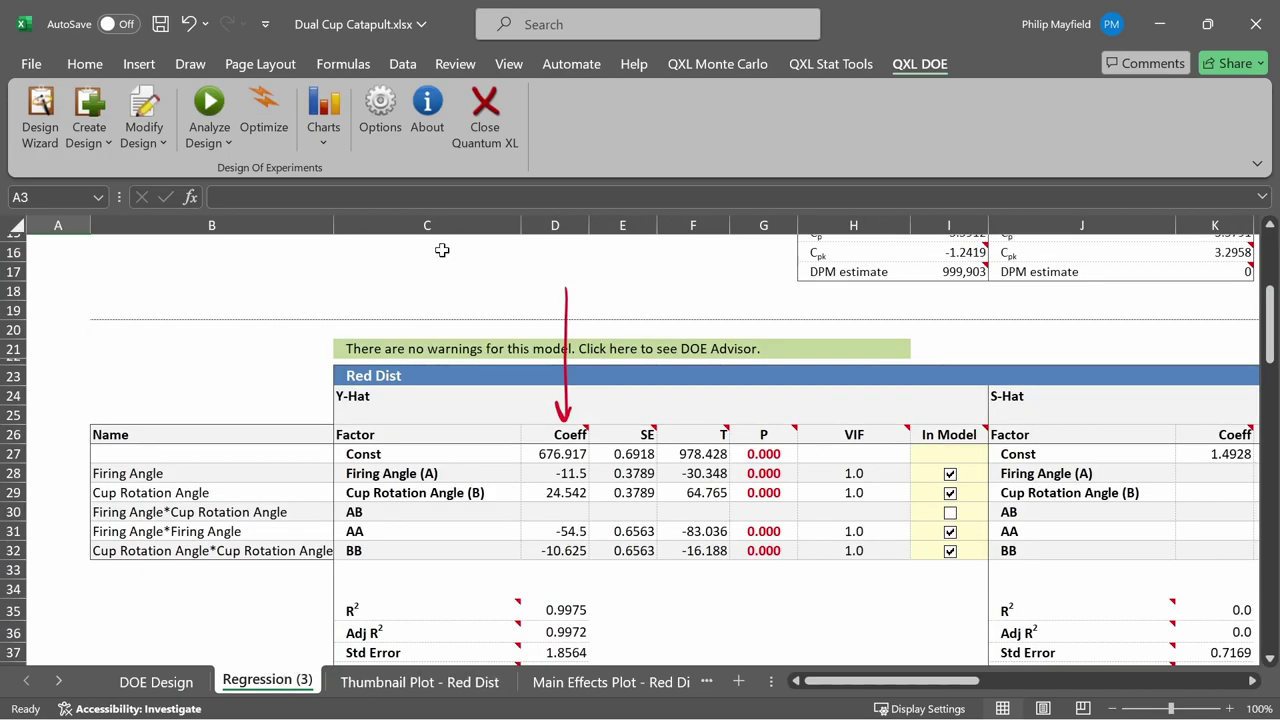
Step: Create Red Dist Y-Hat surface and contour plots for Firing Angle 110–130 vs Cup Rotation 0–90
click(322, 135)
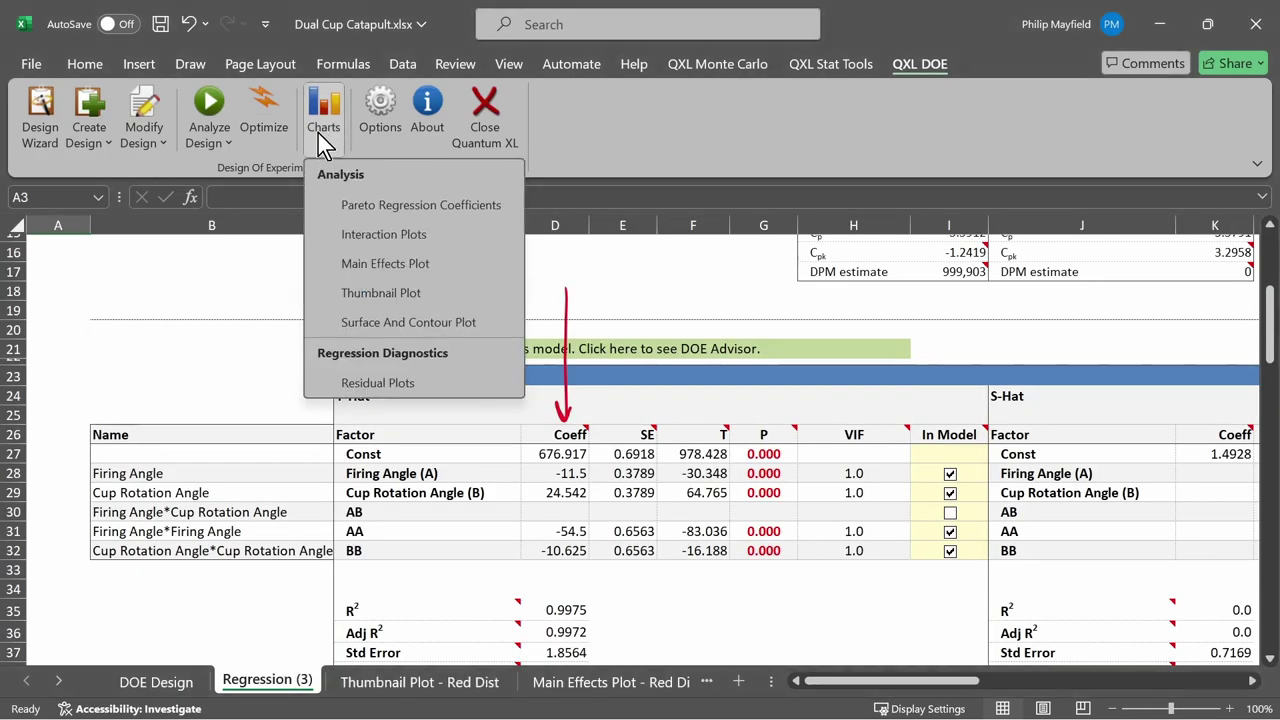
click(488, 322)
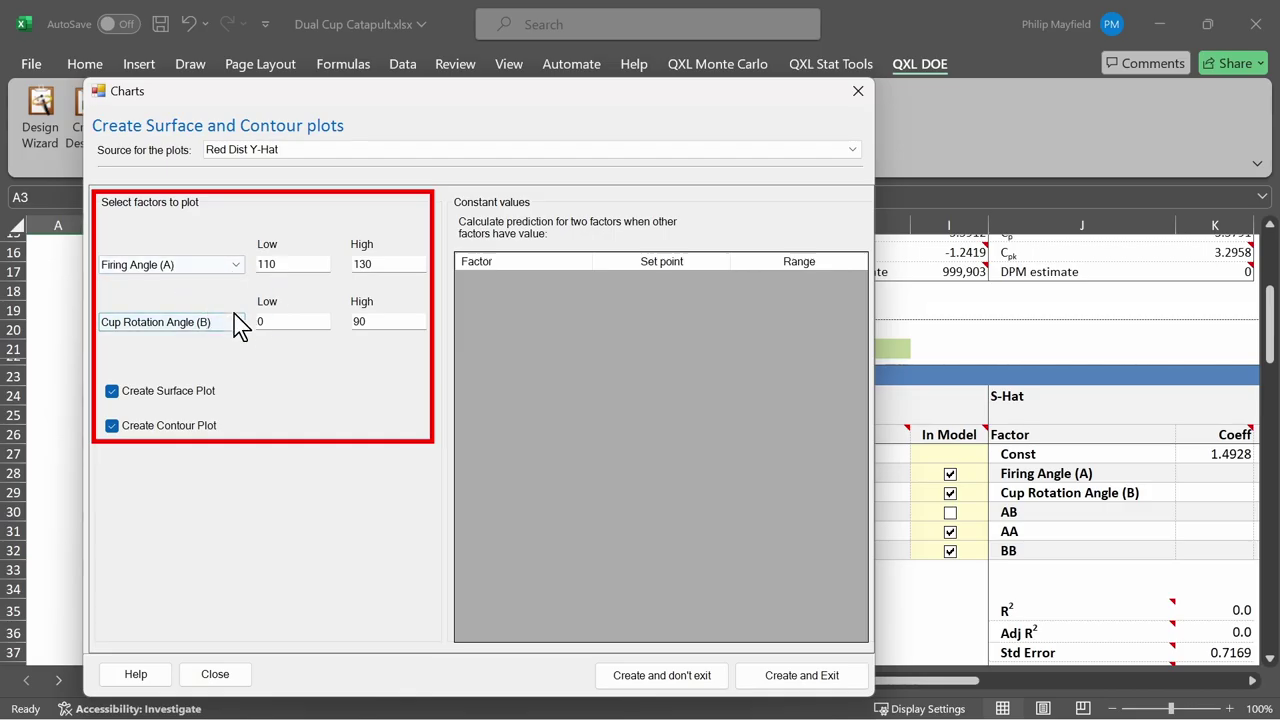
click(237, 266)
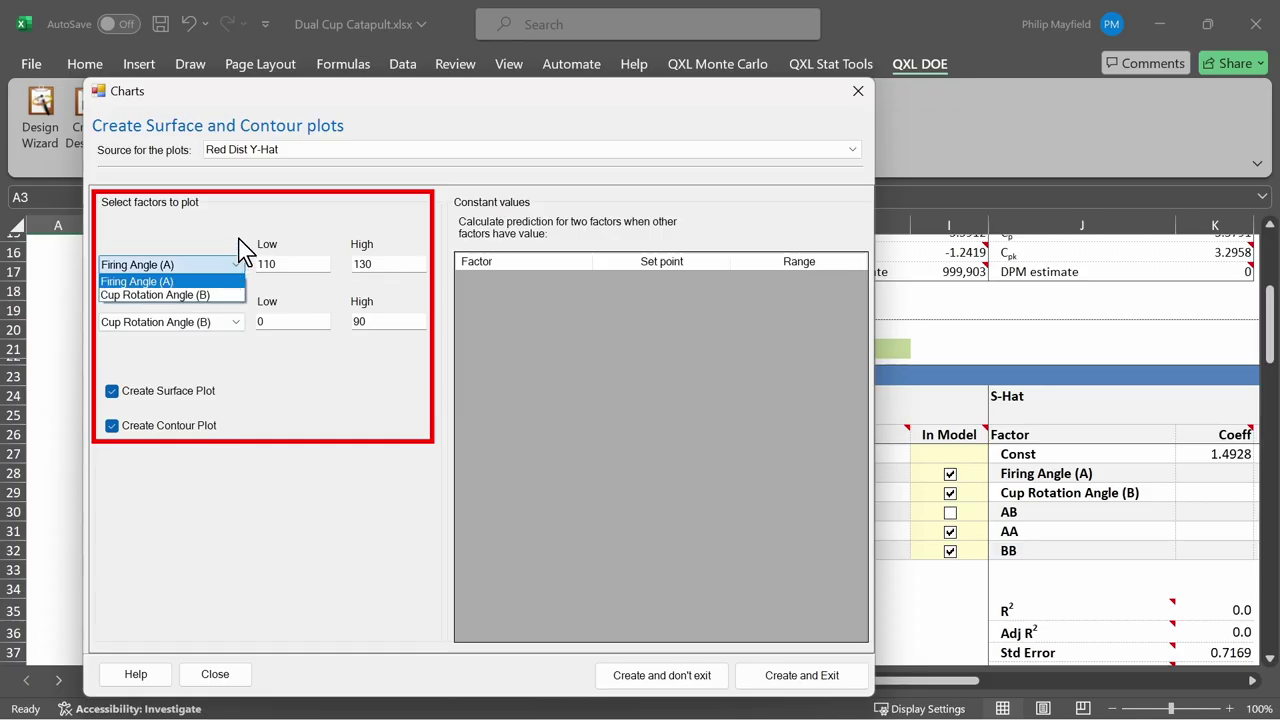
click(230, 243)
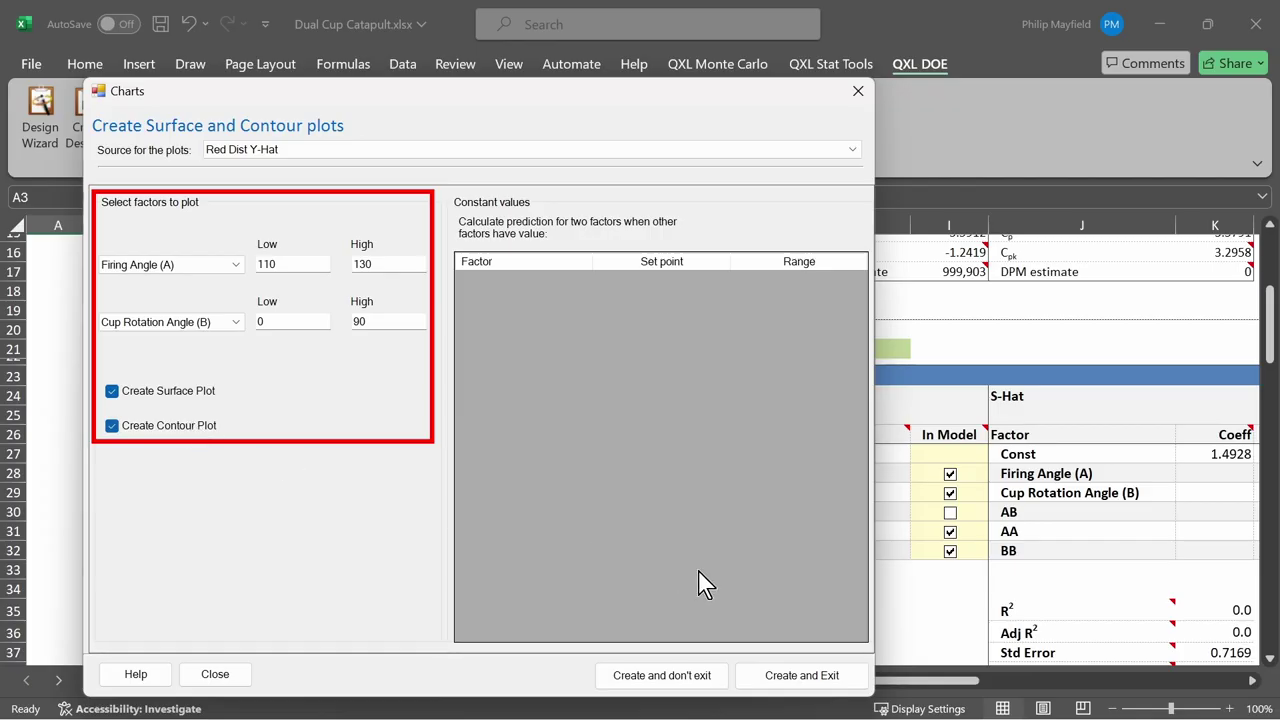
click(846, 676)
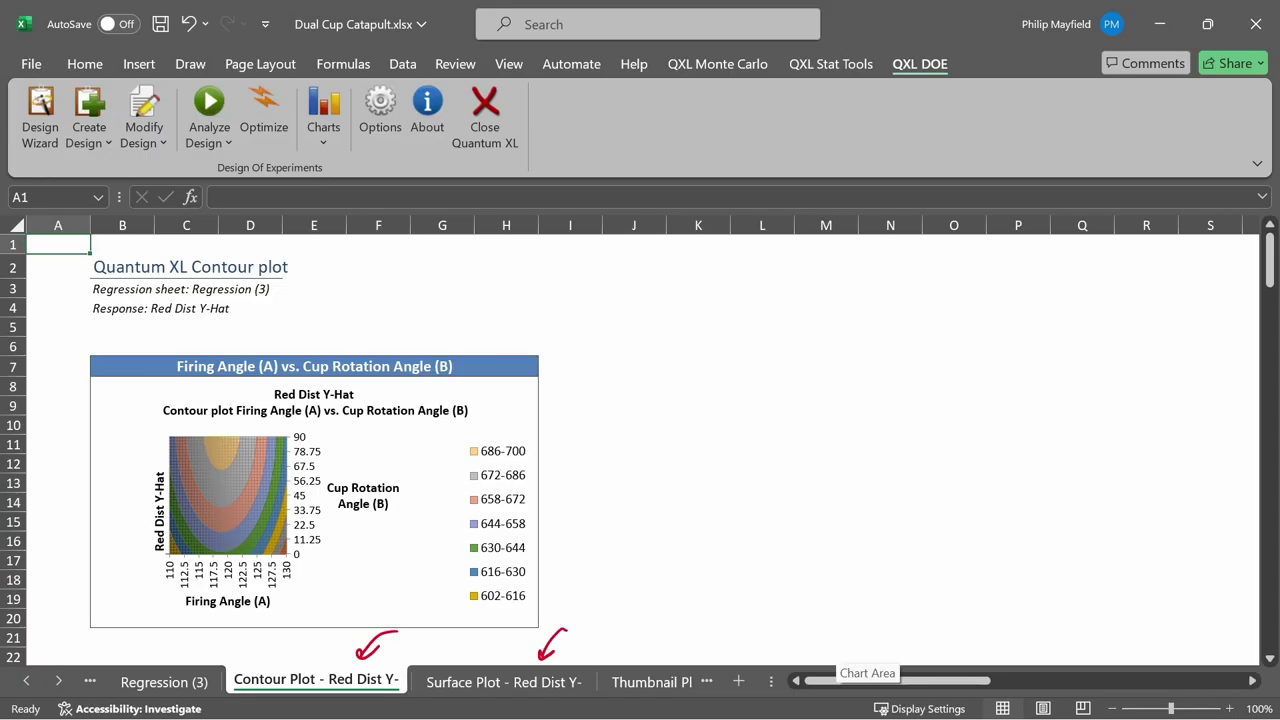
Step: Mark the contour plot's axis titles and legend in red, then move to the Surface Plot sheet
click(688, 502)
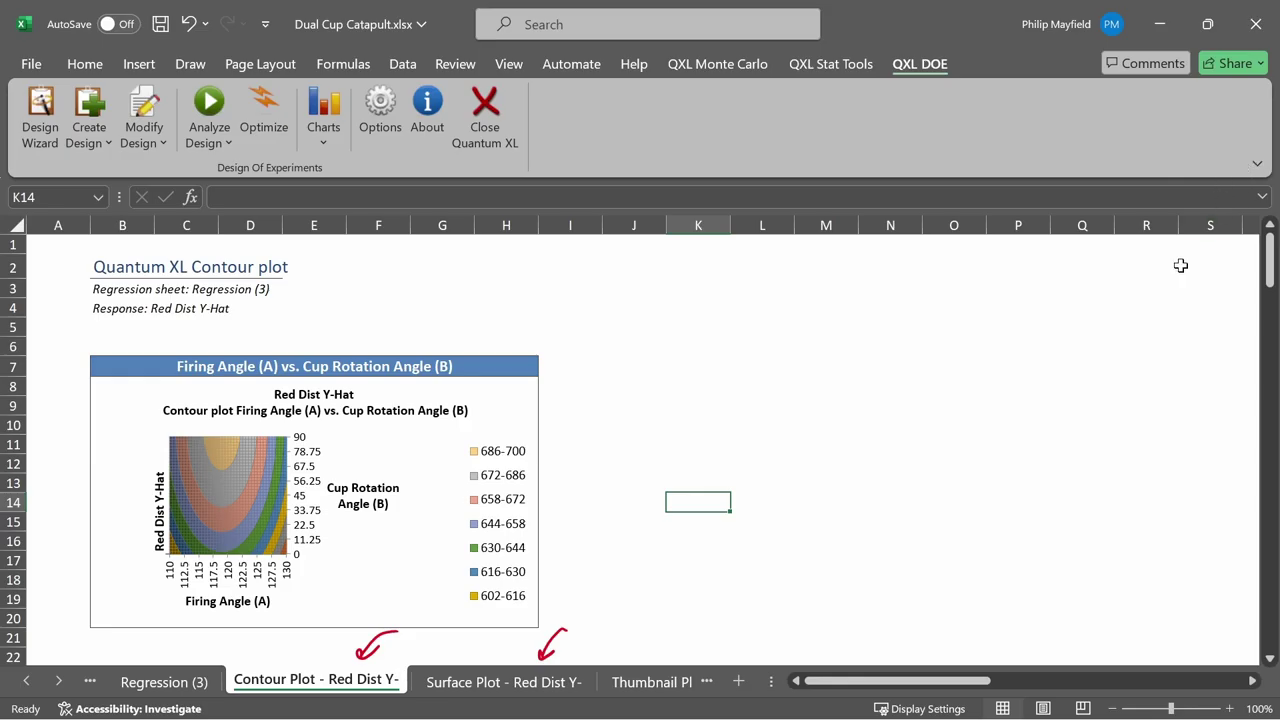
click(974, 405)
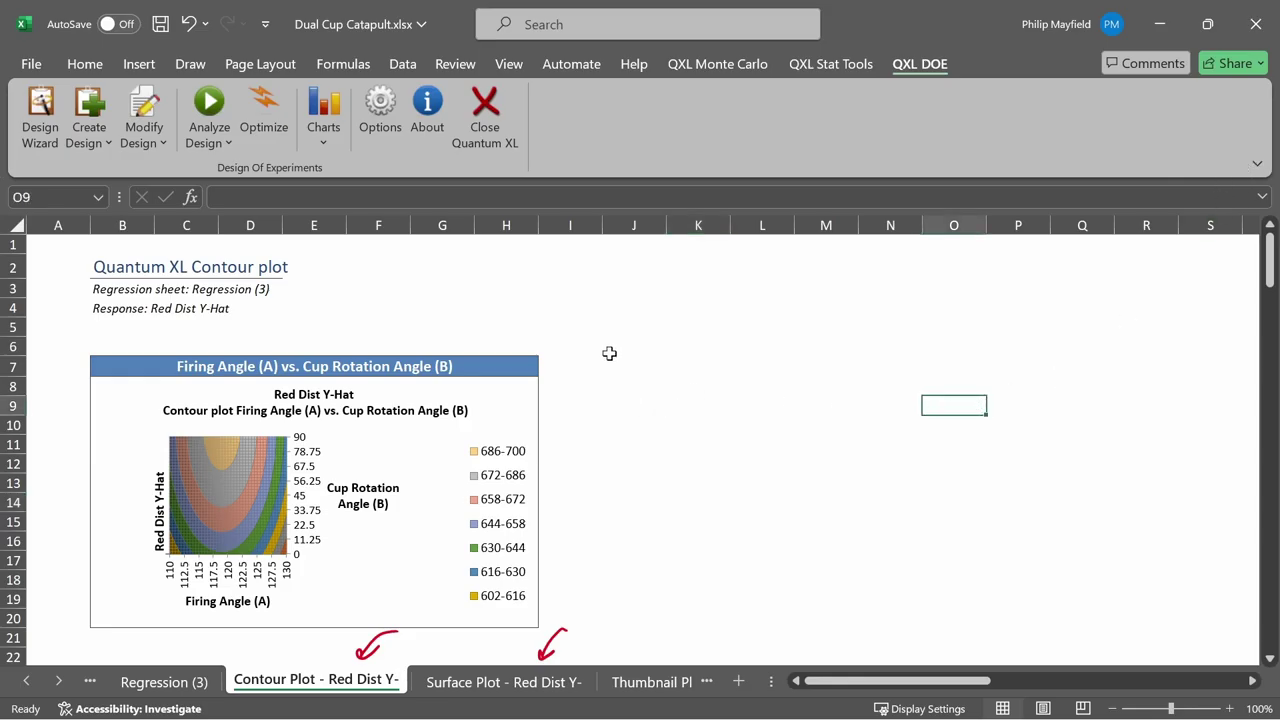
drag(190, 608, 256, 612)
drag(338, 516, 390, 512)
mouse_move(452, 437)
mouse_down()
mouse_move(572, 429)
mouse_move(578, 615)
mouse_move(452, 458)
mouse_move(462, 436)
mouse_move(445, 318)
mouse_move(250, 432)
mouse_move(264, 422)
mouse_up()
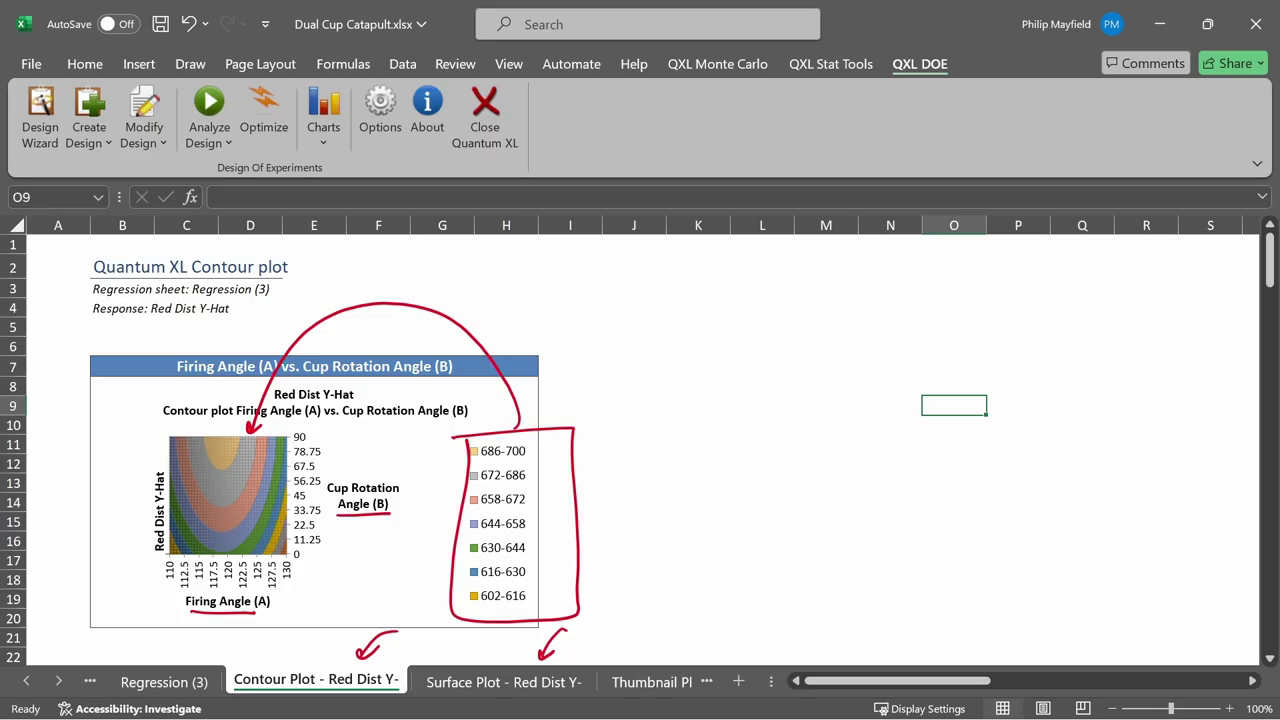
key(ctrl+Page_Down)
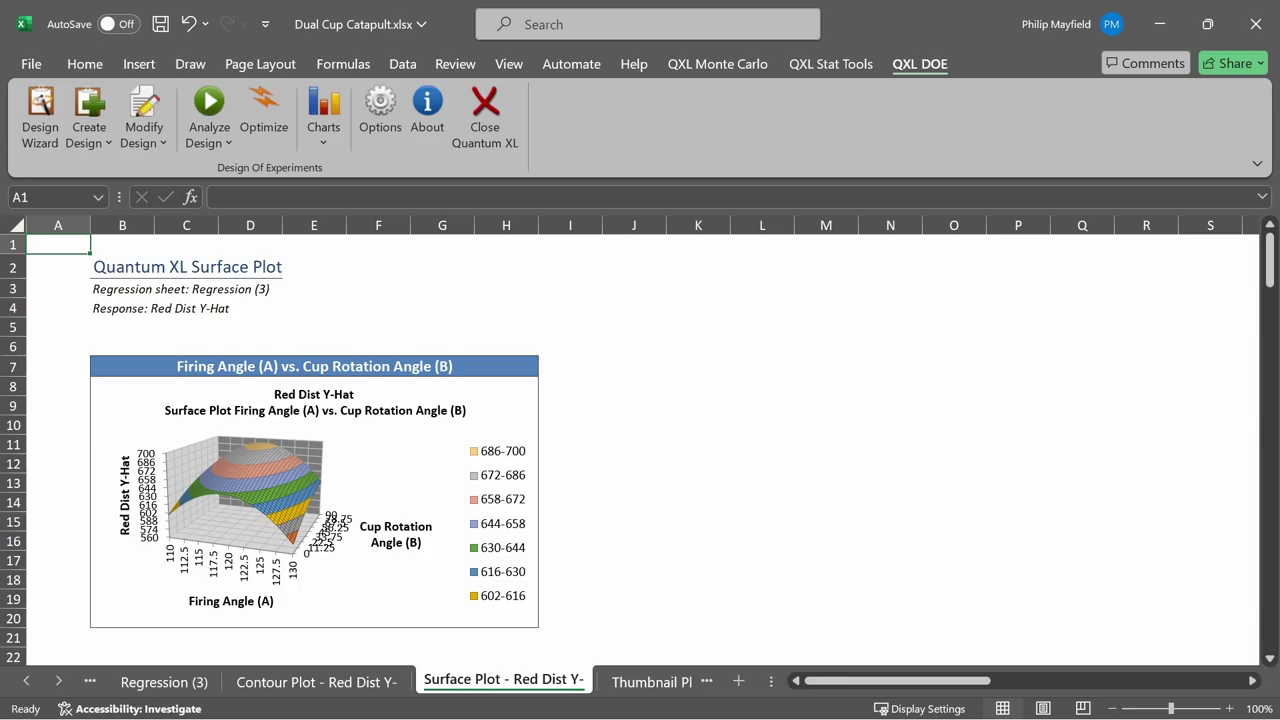
Step: Mark the surface plot's Firing Angle, Cup Rotation and Red Dist Y-Hat labels and legend in red
drag(204, 621, 265, 624)
drag(366, 522, 347, 564)
drag(92, 486, 104, 502)
mouse_move(466, 620)
mouse_down()
mouse_move(532, 614)
mouse_move(452, 425)
mouse_move(460, 636)
mouse_up()
mouse_move(410, 381)
mouse_down()
mouse_move(503, 405)
mouse_move(320, 438)
mouse_up()
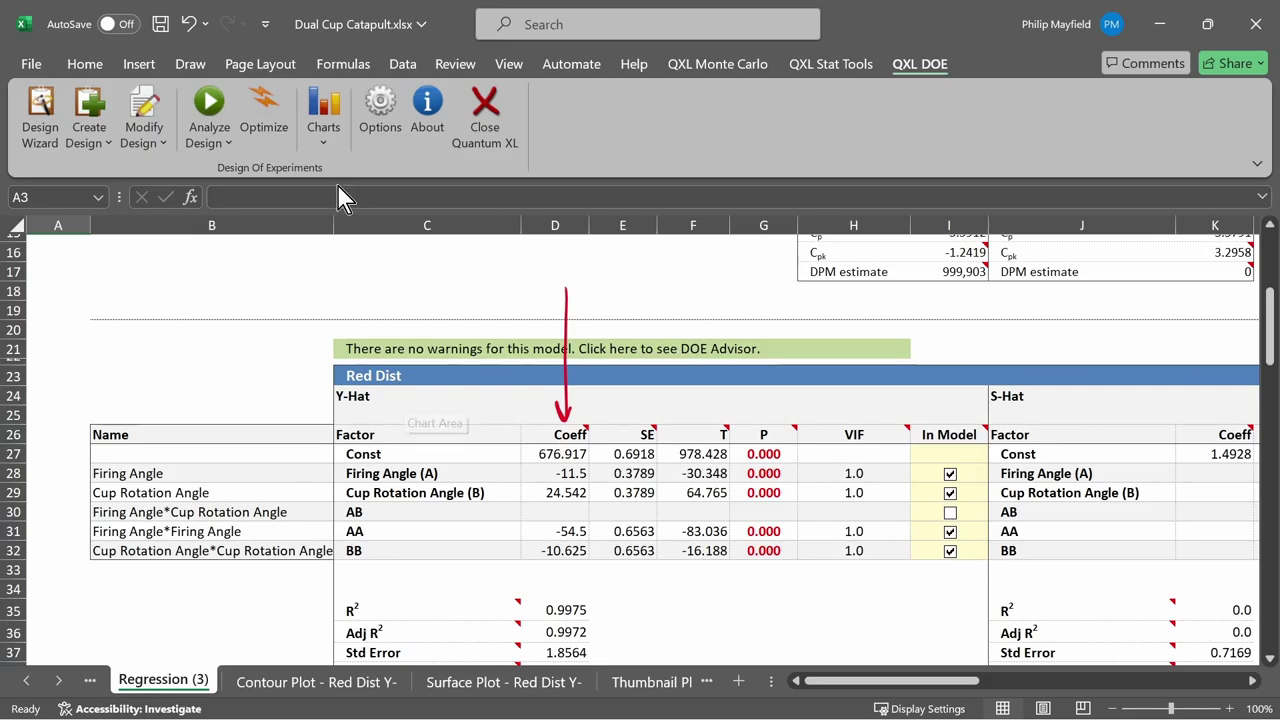
Step: Start a residual plot setup against Firing Angle (A) and Cup Rotation Angle (B)
click(321, 144)
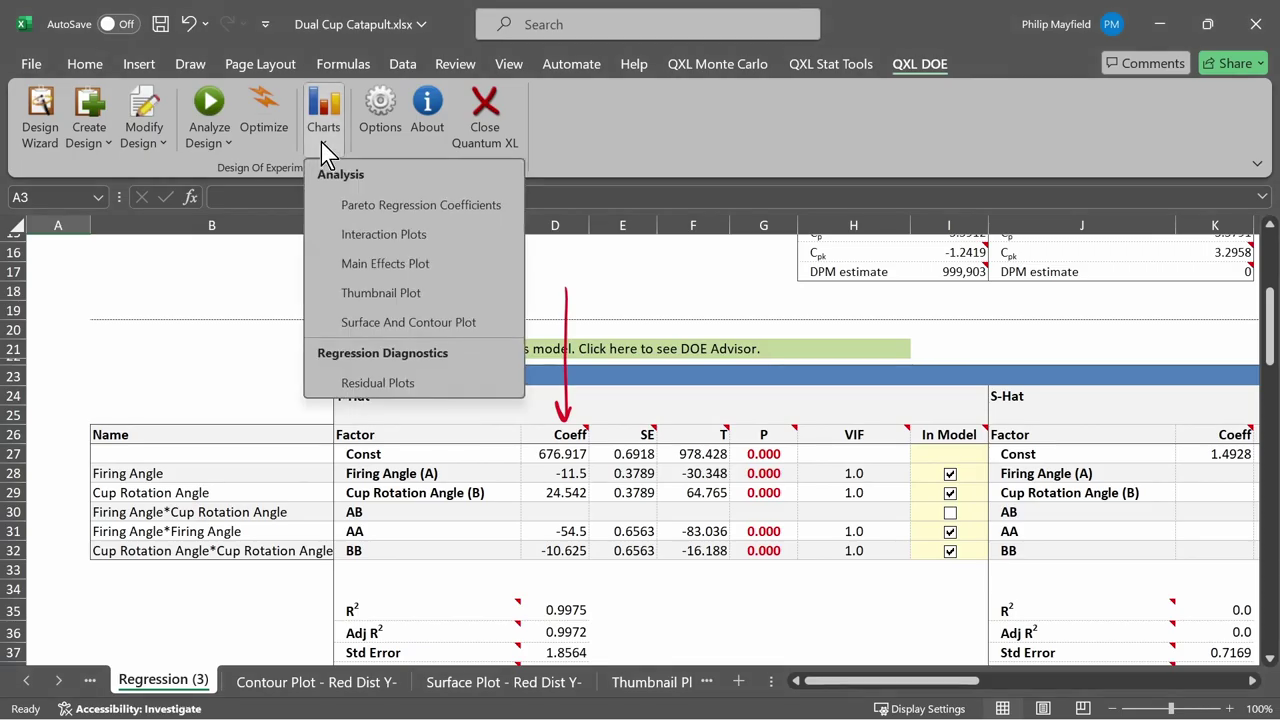
click(438, 384)
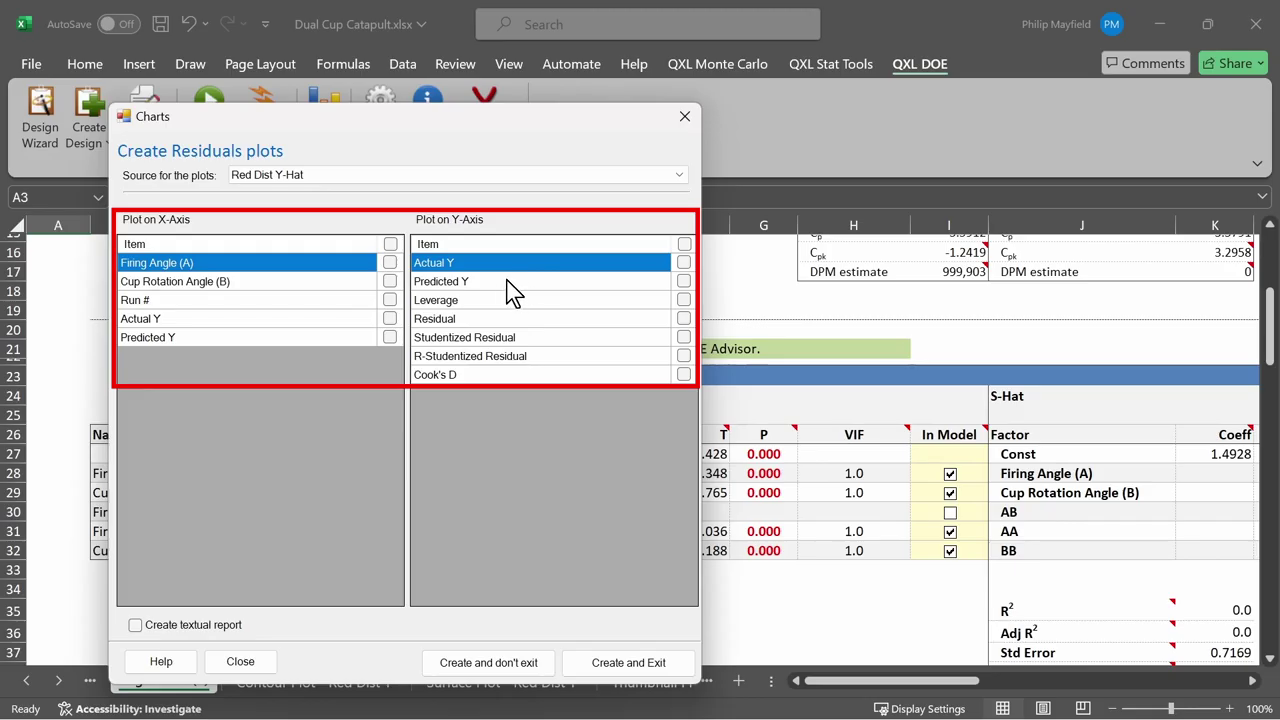
click(389, 262)
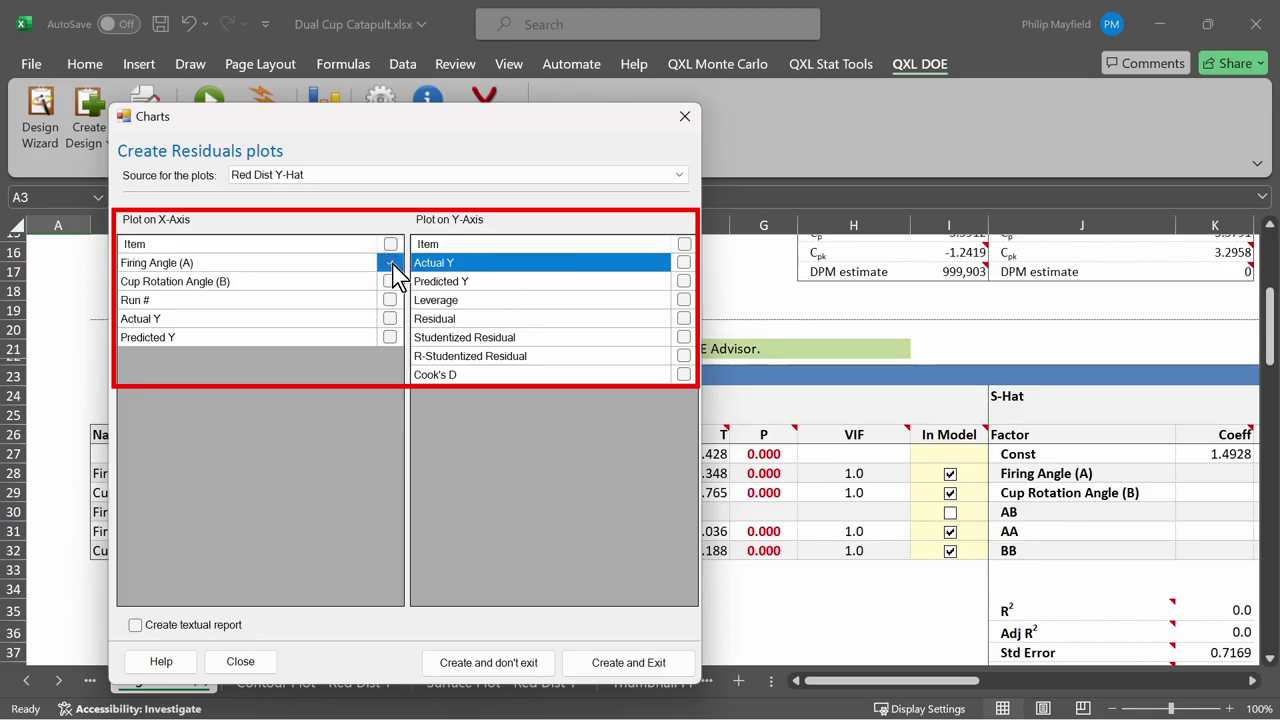
click(389, 281)
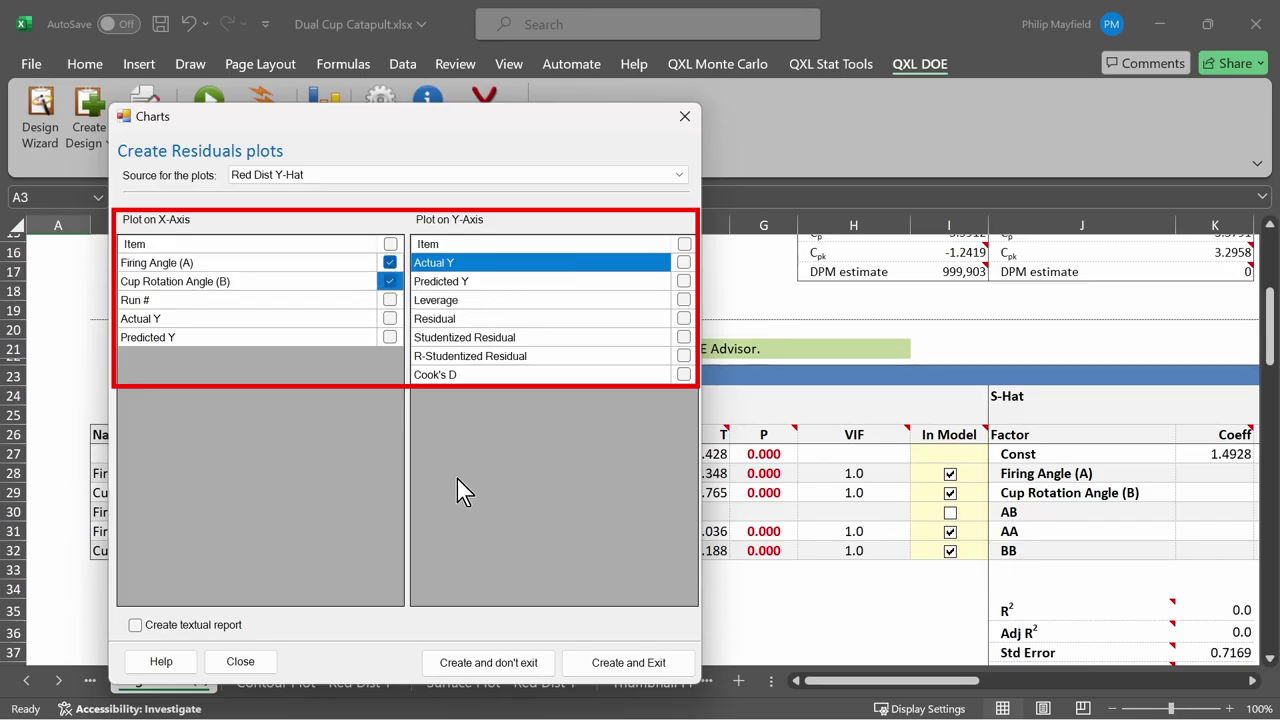
Step: Plot Residual, Studentized, R-Studentized residuals and Cook's D, with a textual residuals report
click(683, 320)
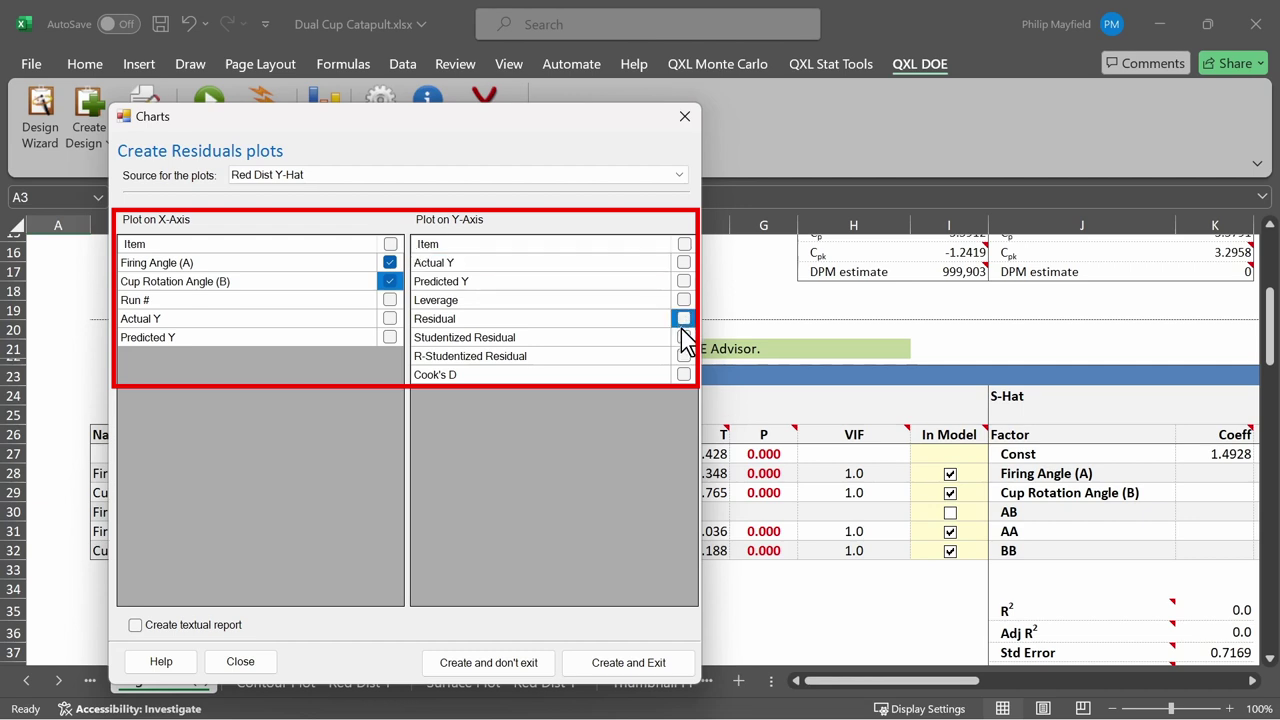
click(683, 320)
click(686, 340)
click(686, 357)
click(683, 375)
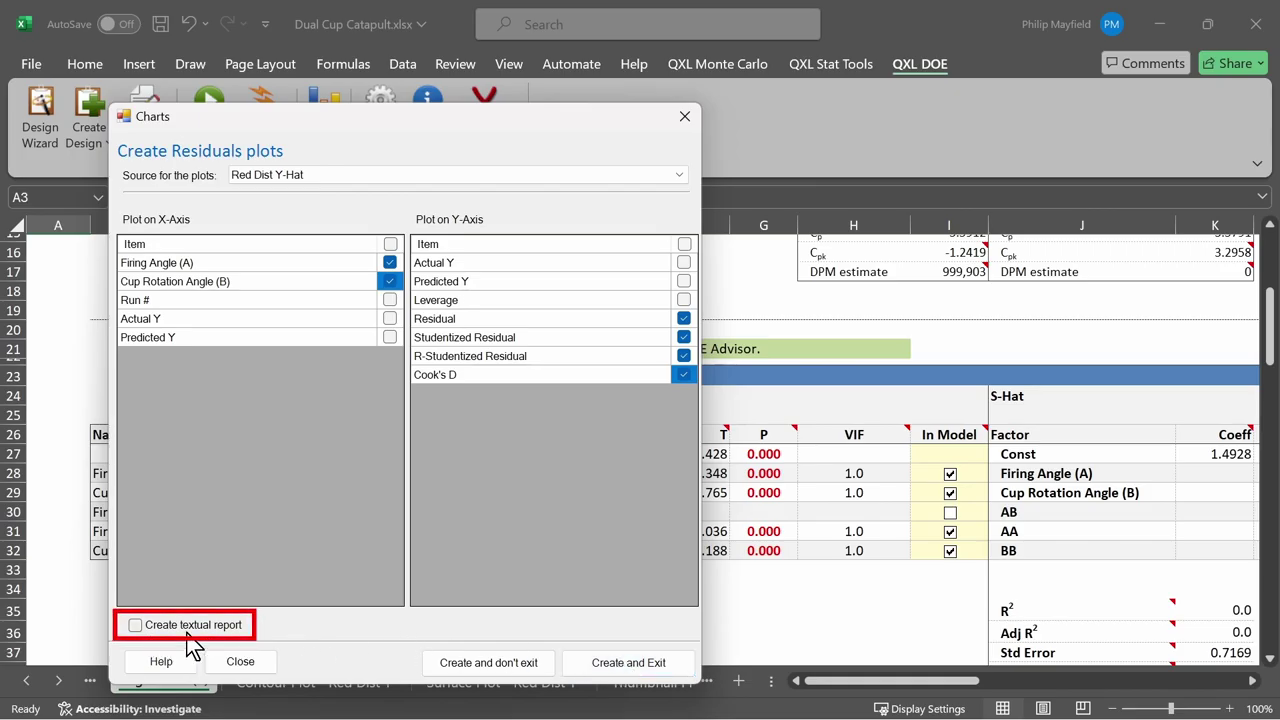
click(136, 626)
click(614, 660)
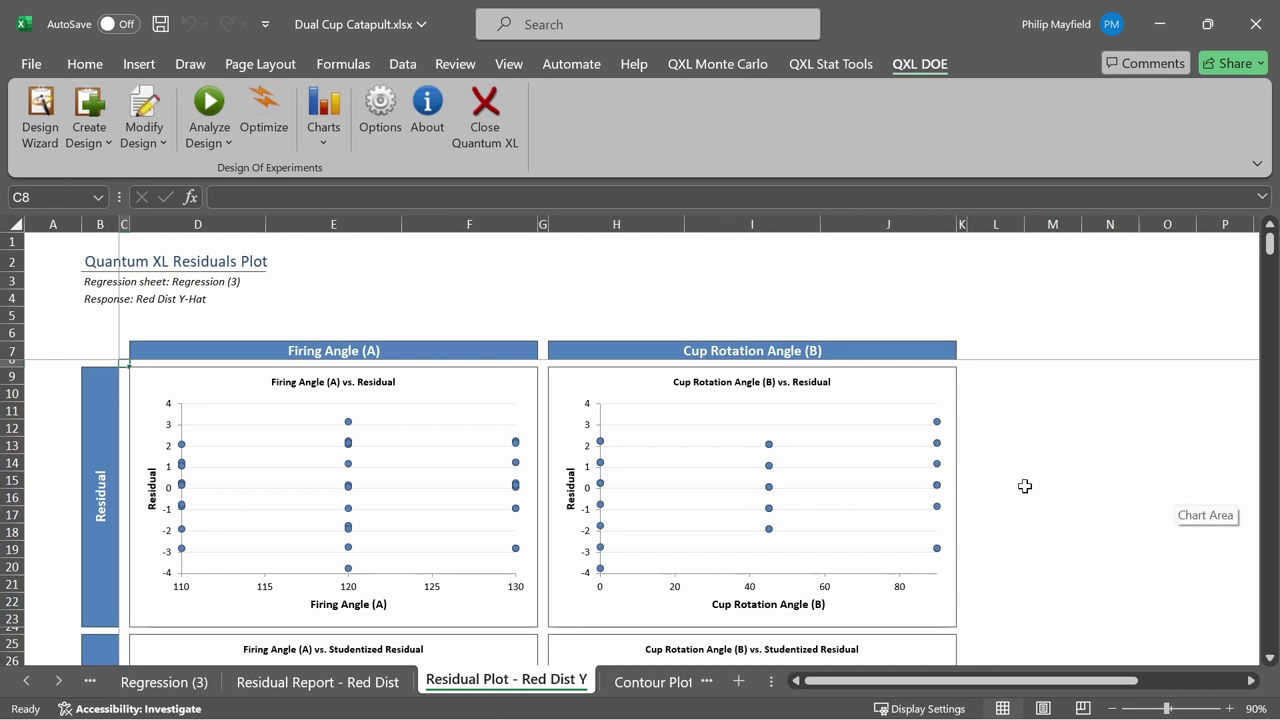
mouse_move(292, 364)
mouse_down()
mouse_move(325, 364)
mouse_move(300, 367)
mouse_up()
mouse_move(770, 320)
mouse_down()
mouse_move(695, 332)
mouse_move(780, 376)
mouse_move(850, 350)
mouse_up()
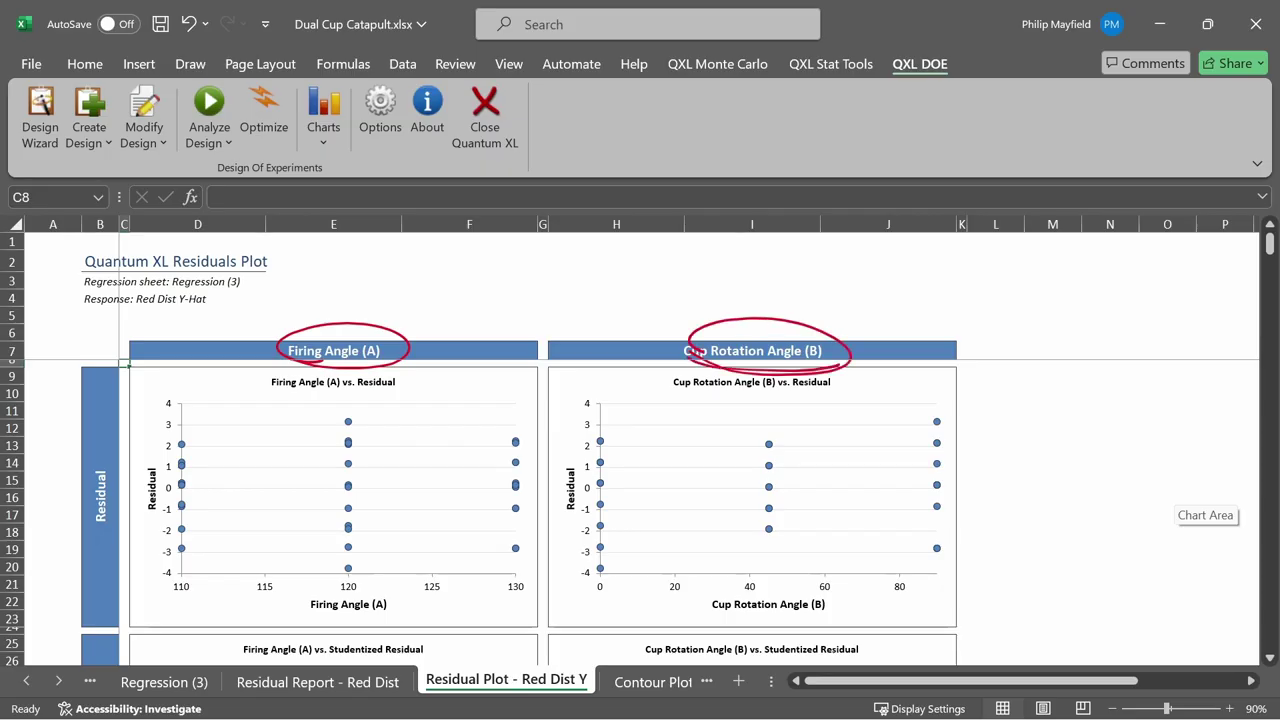
scroll(540, 510, down, 1)
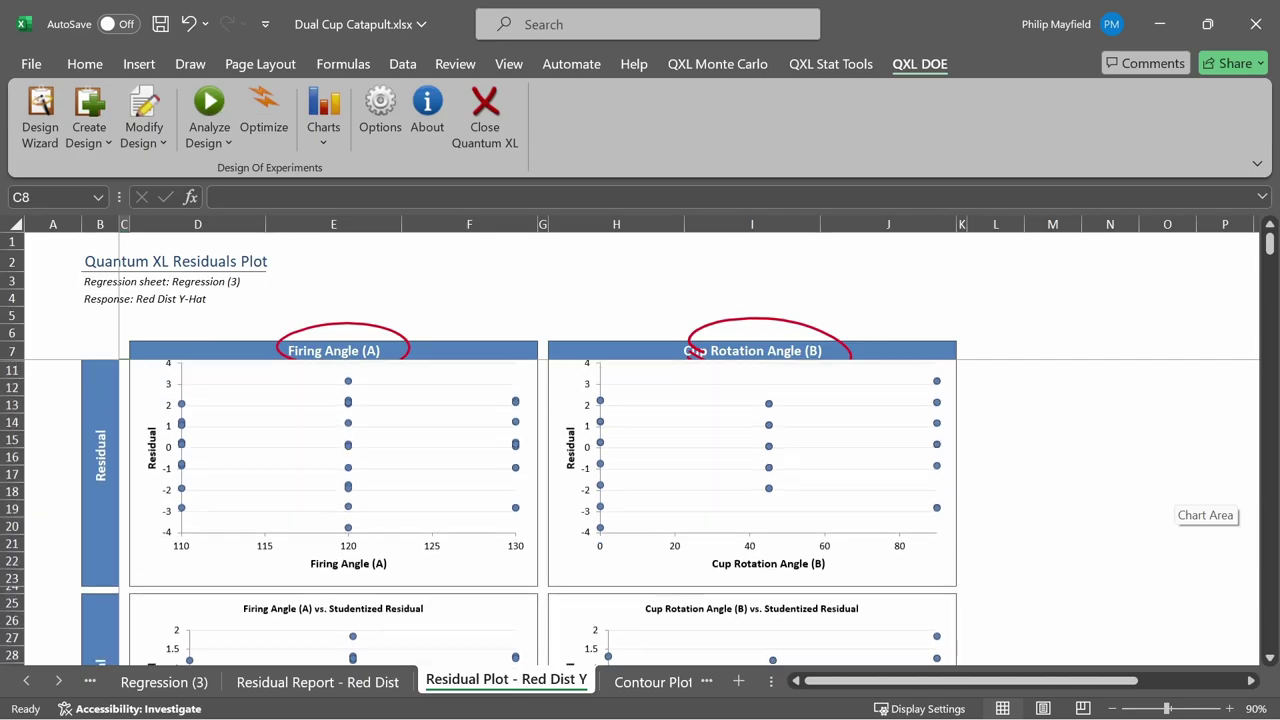
mouse_move(110, 420)
mouse_down()
mouse_move(86, 500)
mouse_move(120, 450)
mouse_move(80, 600)
mouse_move(125, 545)
mouse_up()
scroll(540, 510, down, 4)
scroll(540, 510, down, 6)
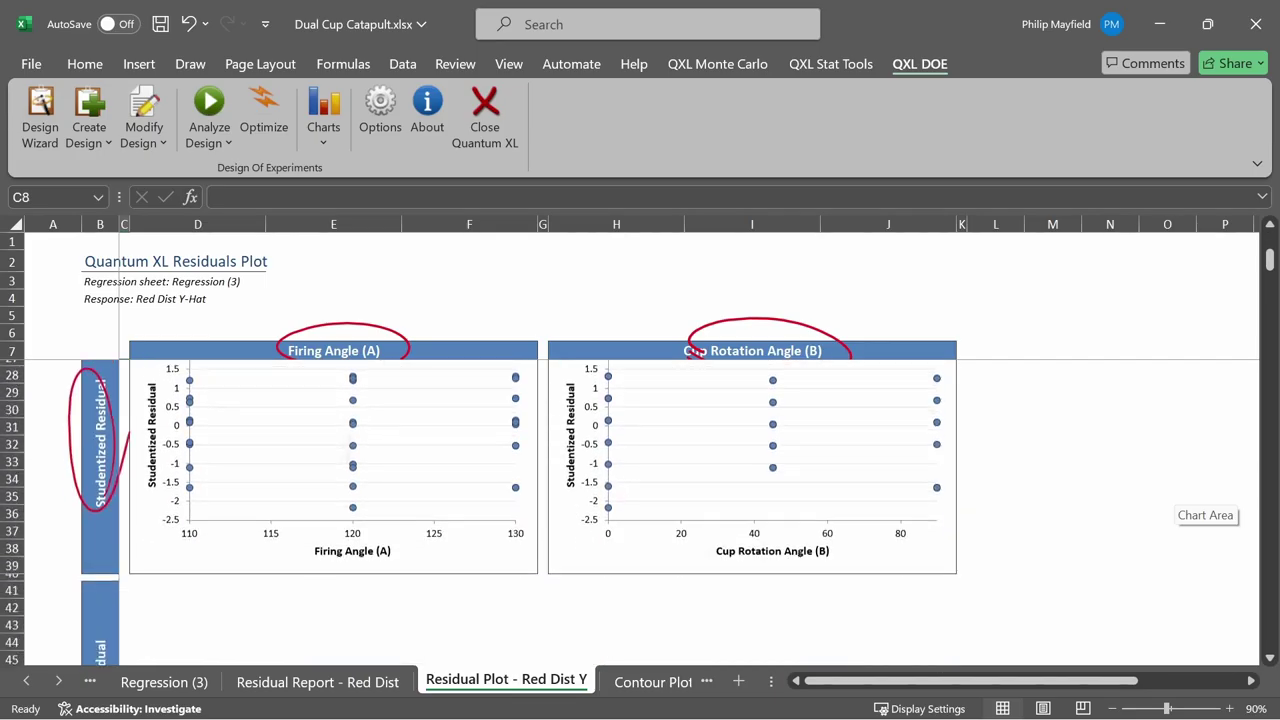
click(127, 528)
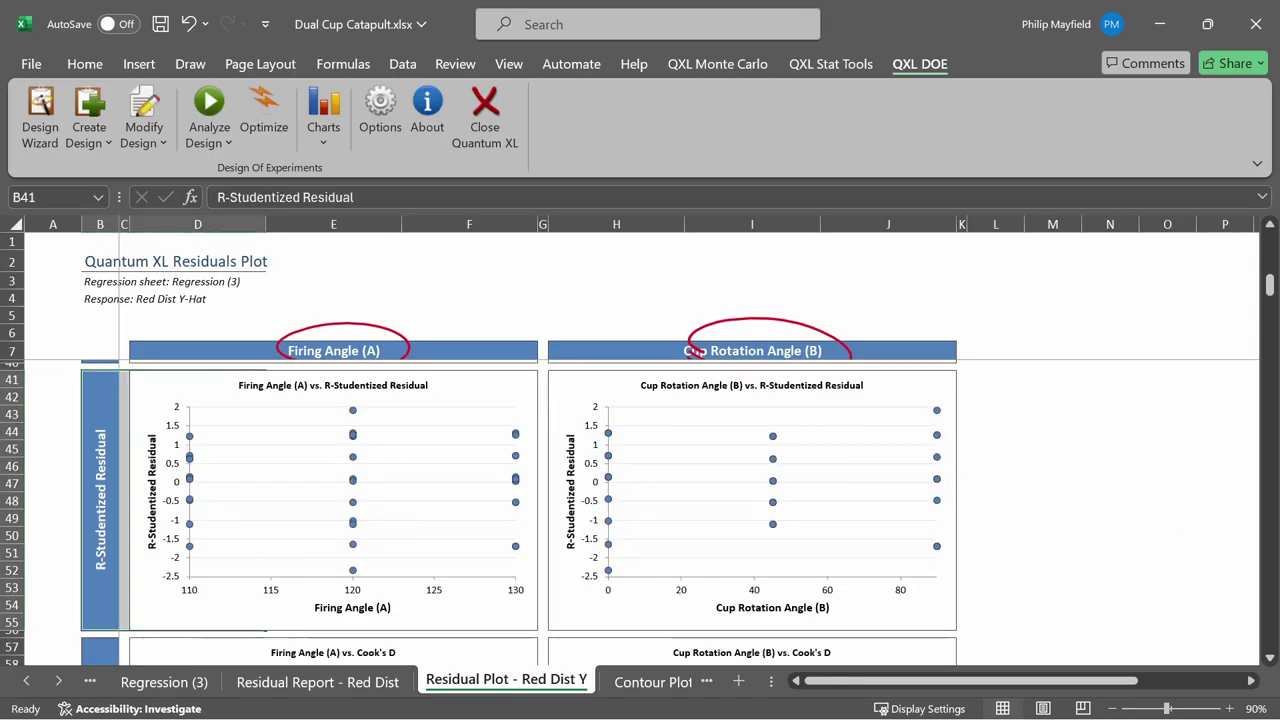
mouse_move(128, 545)
mouse_down()
mouse_move(115, 450)
mouse_move(126, 540)
mouse_up()
scroll(128, 530, down, 5)
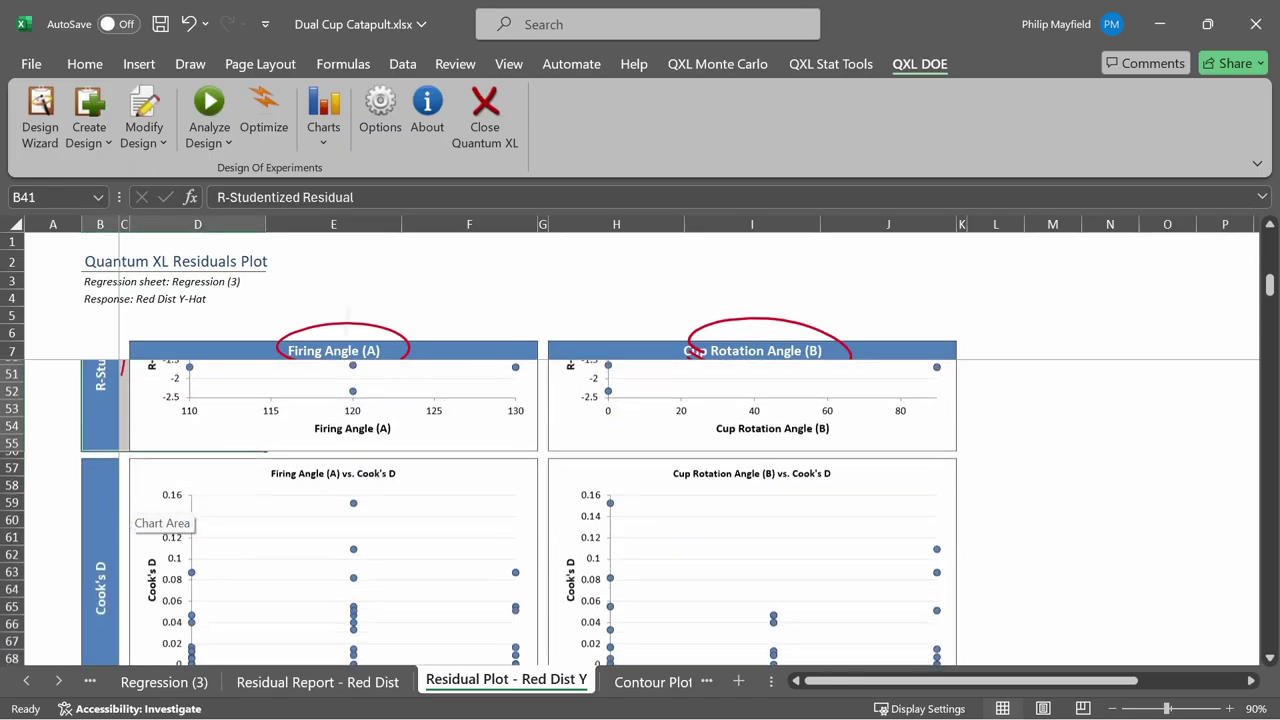
mouse_move(100, 474)
mouse_down()
mouse_move(68, 525)
mouse_move(120, 590)
mouse_move(130, 555)
mouse_up()
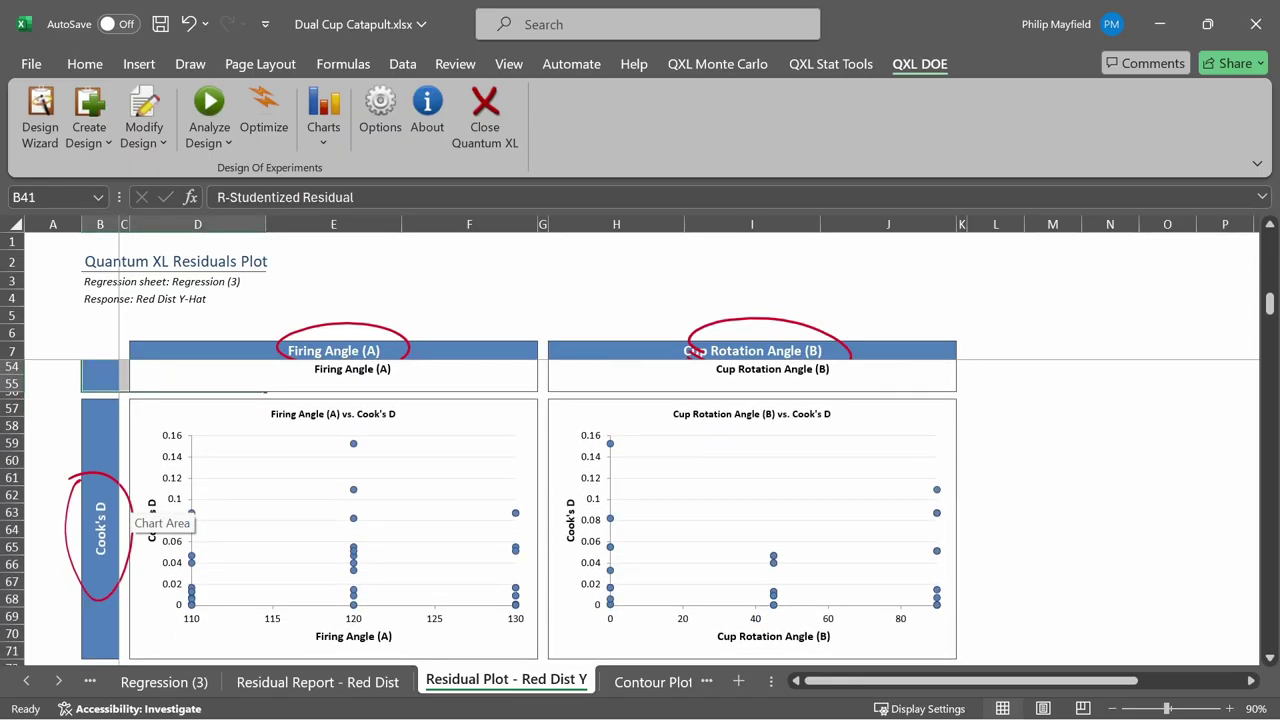
scroll(877, 531, down, 3)
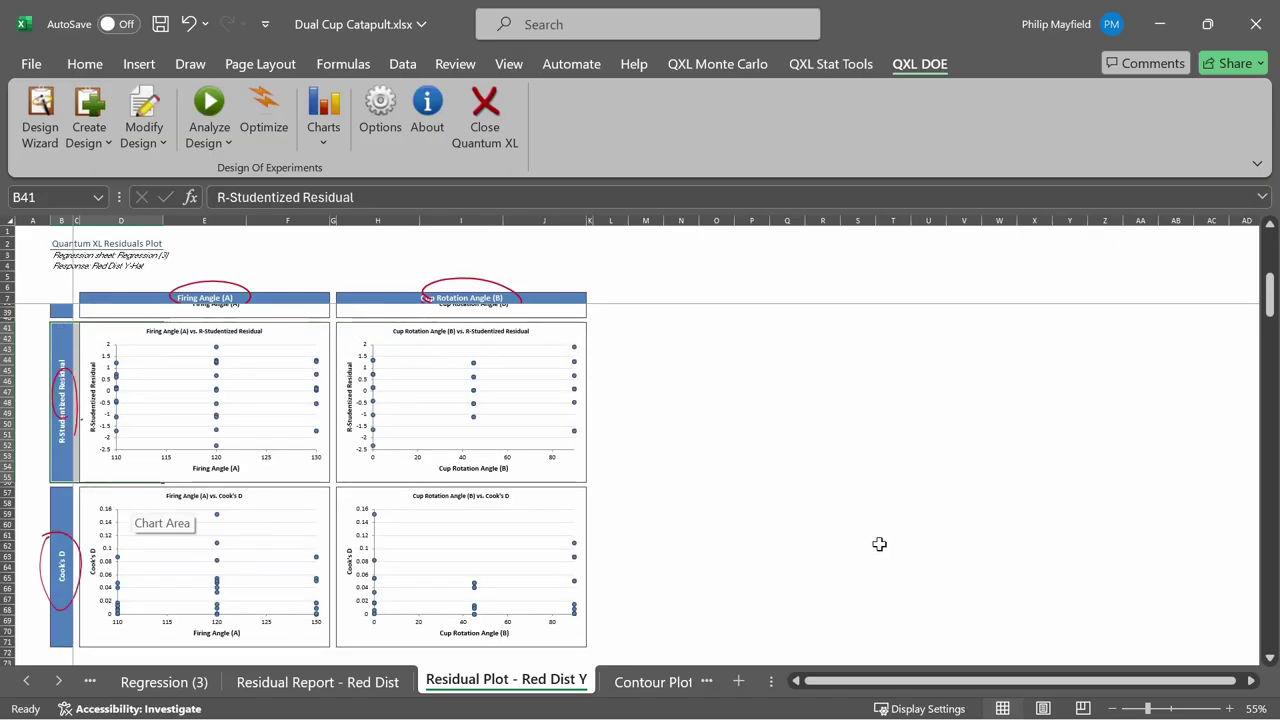
scroll(877, 545, down, 1)
scroll(875, 547, down, 1)
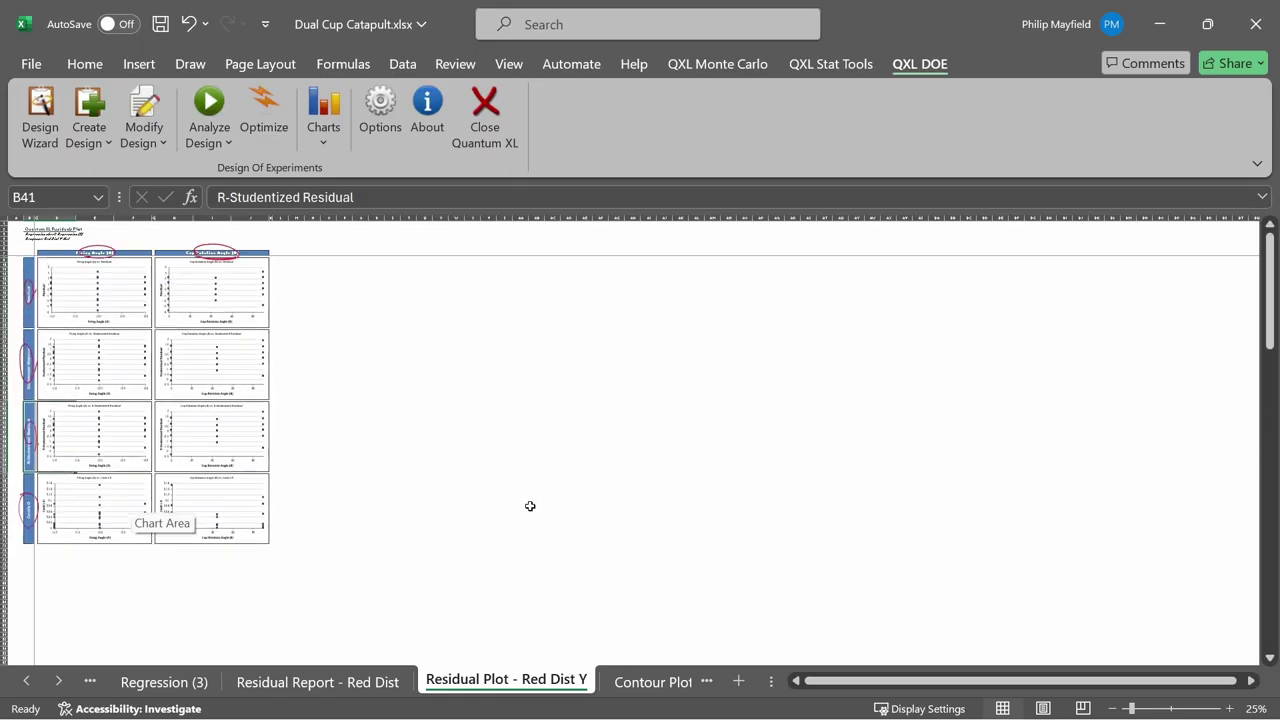
scroll(415, 482, up, 3)
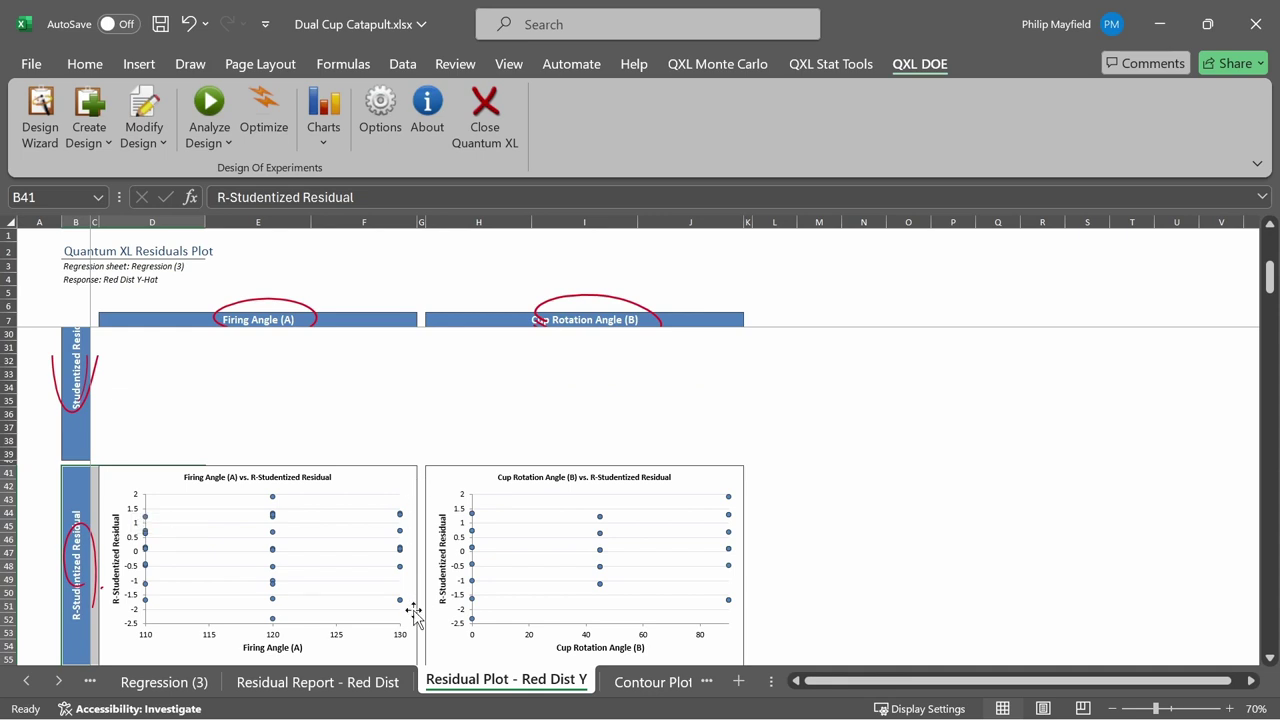
mouse_move(414, 534)
mouse_down()
mouse_move(336, 652)
mouse_move(354, 650)
mouse_up()
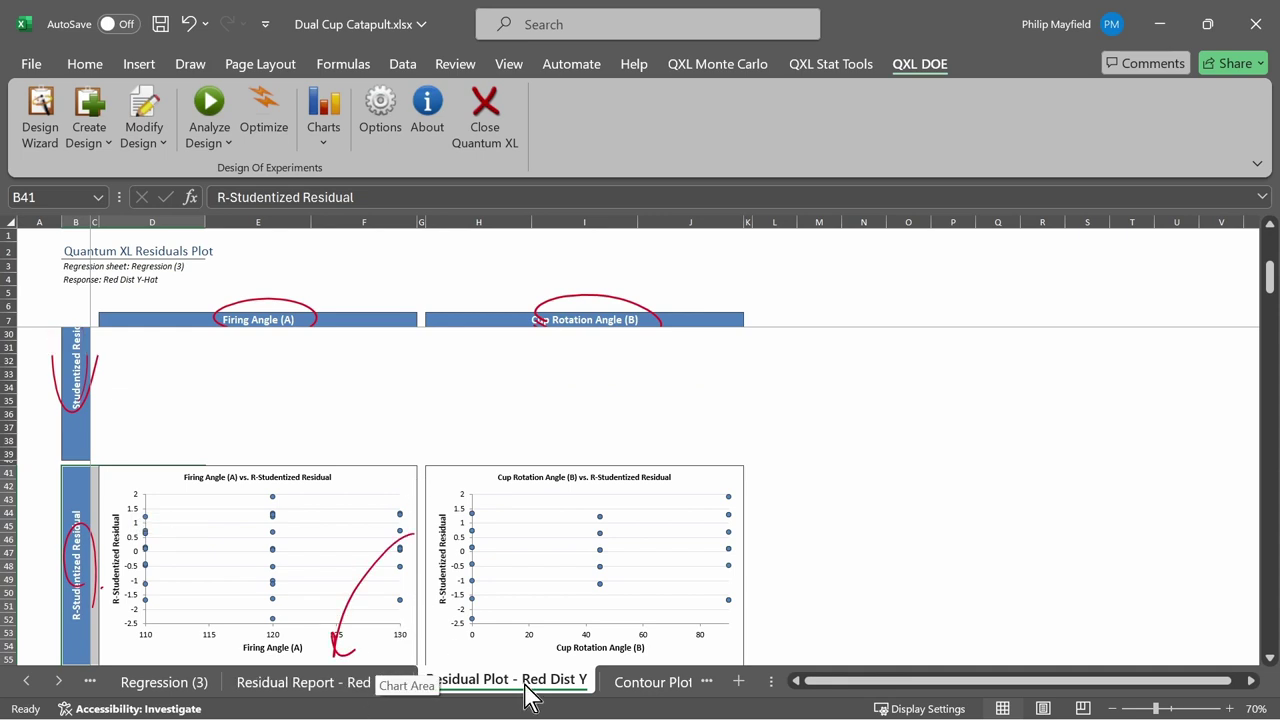
click(300, 682)
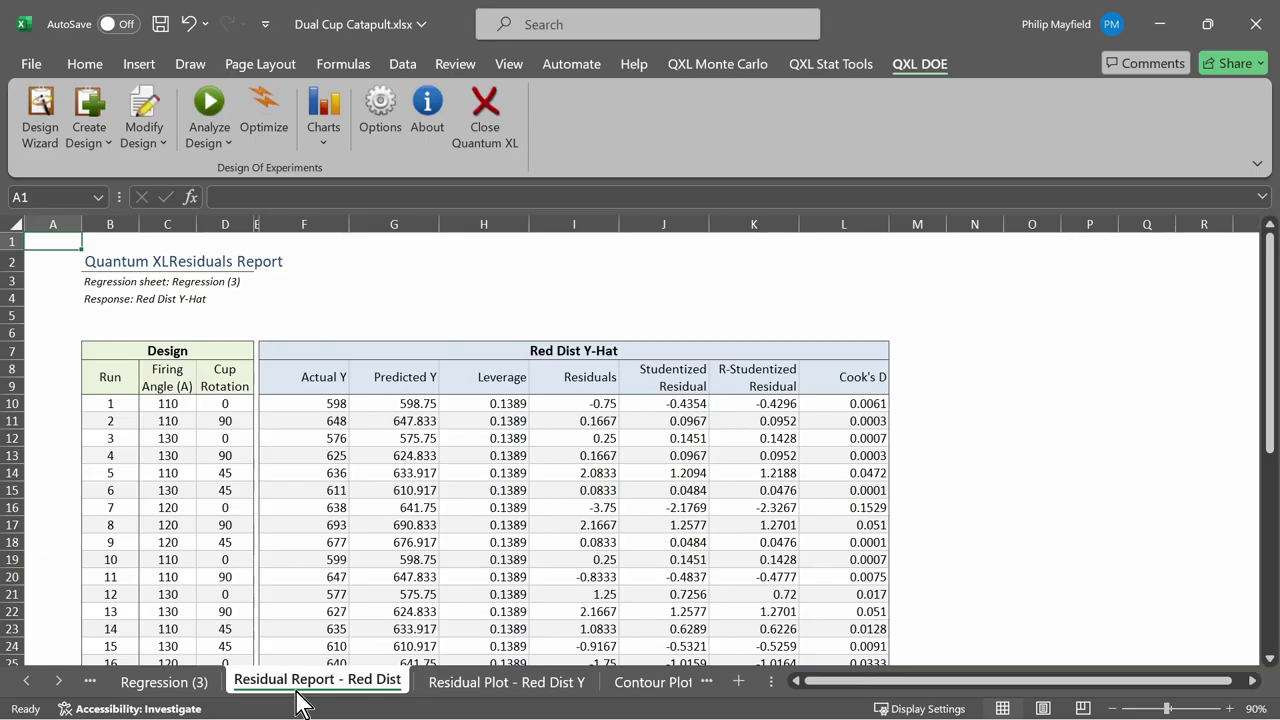
Step: Circle the Design and Actual Y headers and underline Predicted Y, Leverage, residual and Cook's D headers
mouse_move(164, 328)
mouse_down()
mouse_move(132, 350)
mouse_move(190, 362)
mouse_up()
mouse_move(300, 393)
mouse_down()
mouse_move(352, 372)
mouse_move(290, 388)
mouse_up()
drag(378, 392, 504, 388)
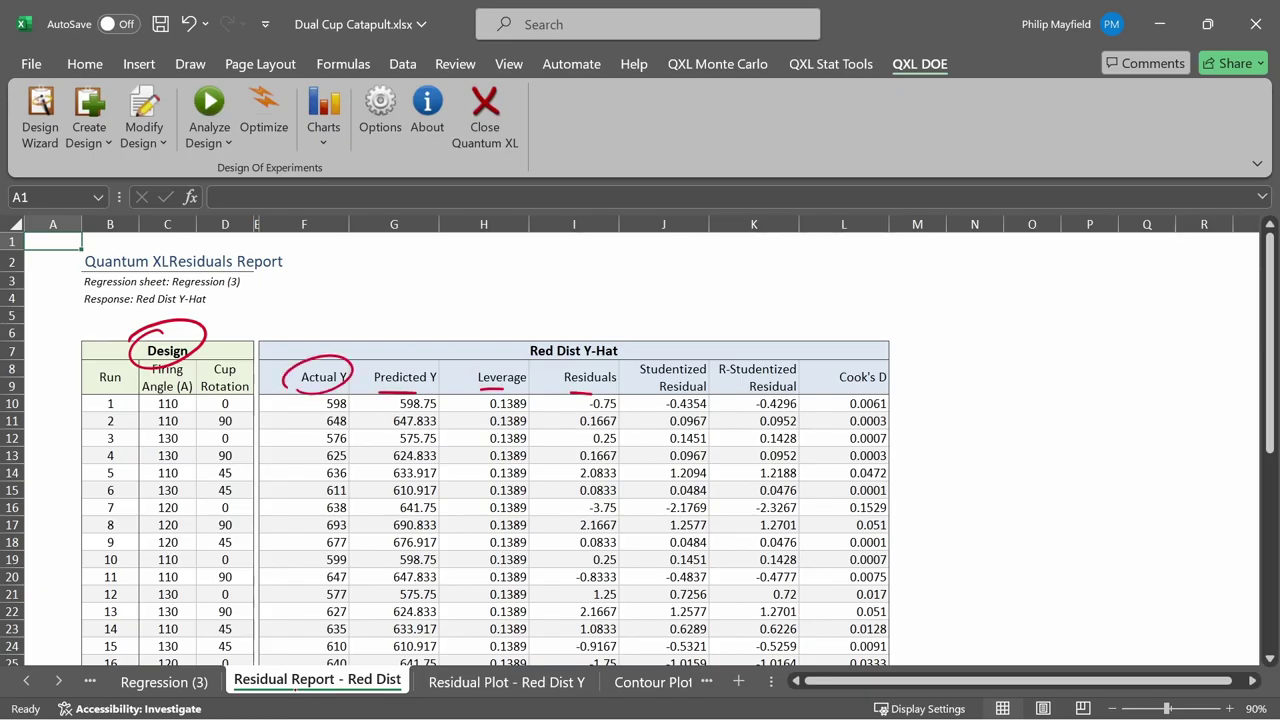
drag(656, 401, 884, 389)
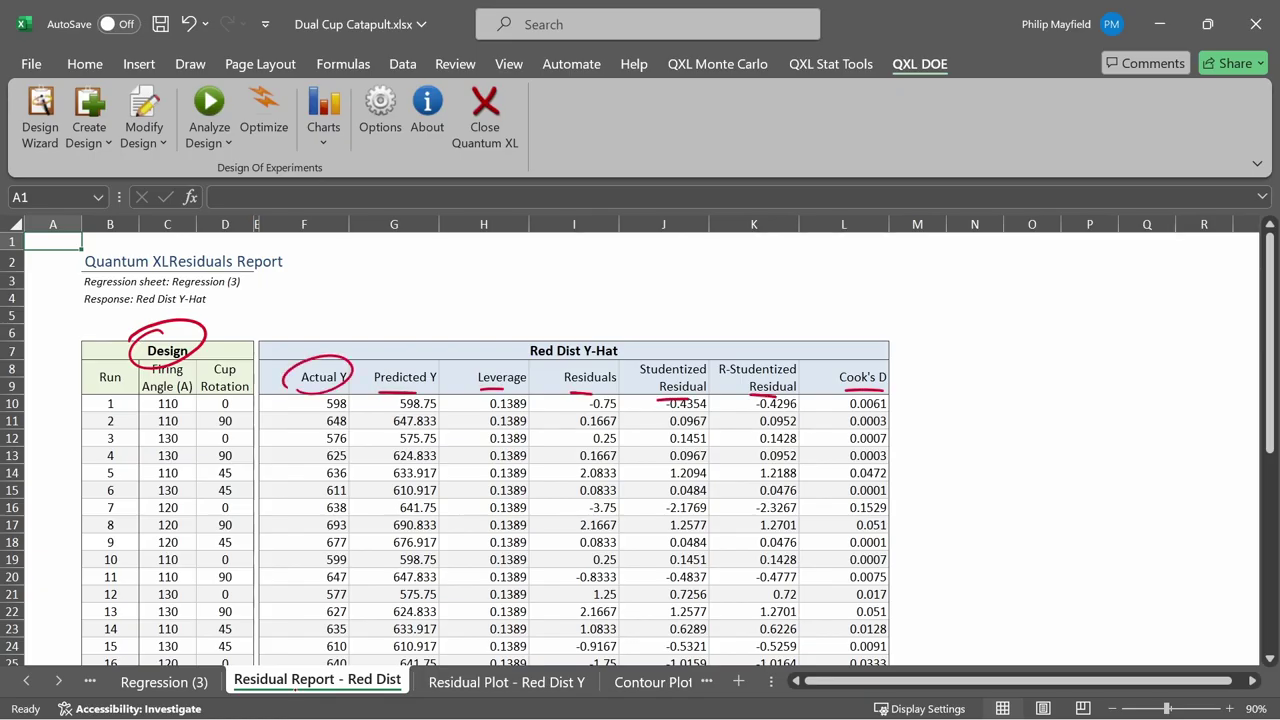